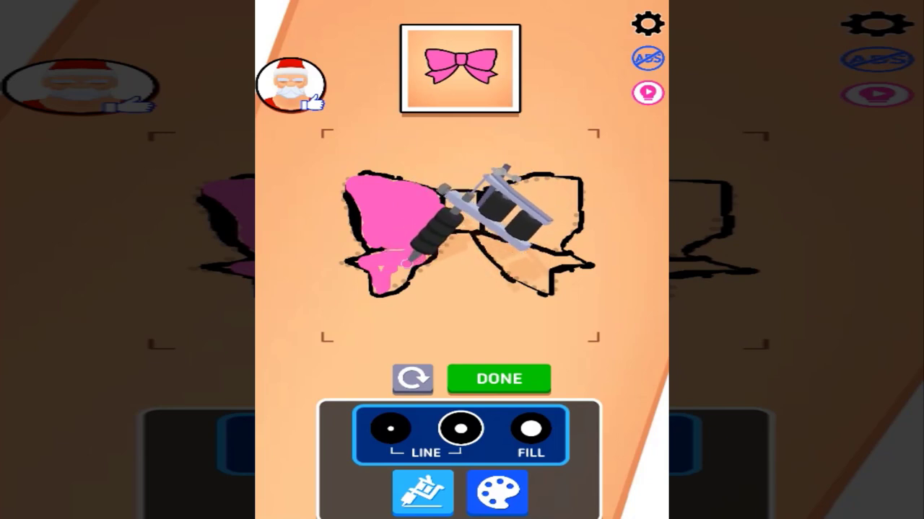
# Step: Paint pink into the left bow lobe, then fill its edge using a thinner line
pyautogui.moveTo(397, 285); pyautogui.dragTo(379, 265)
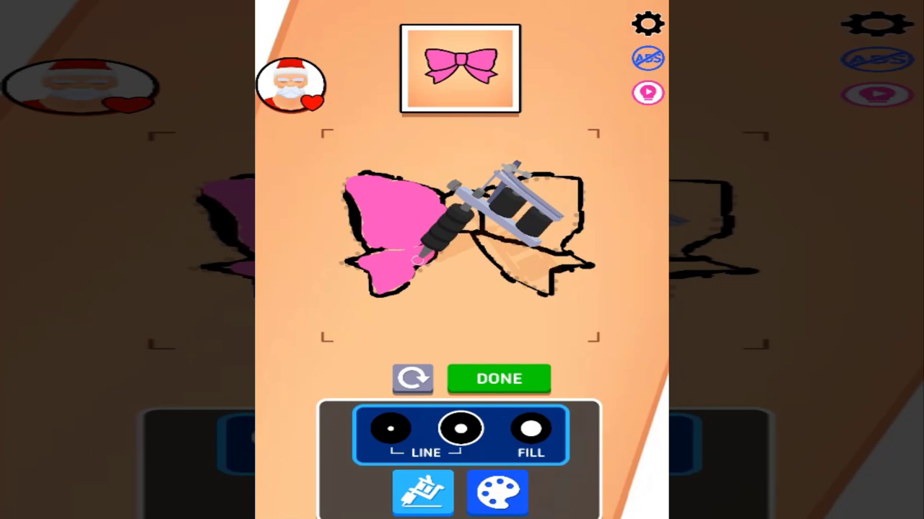
pyautogui.click(389, 429)
pyautogui.click(498, 493)
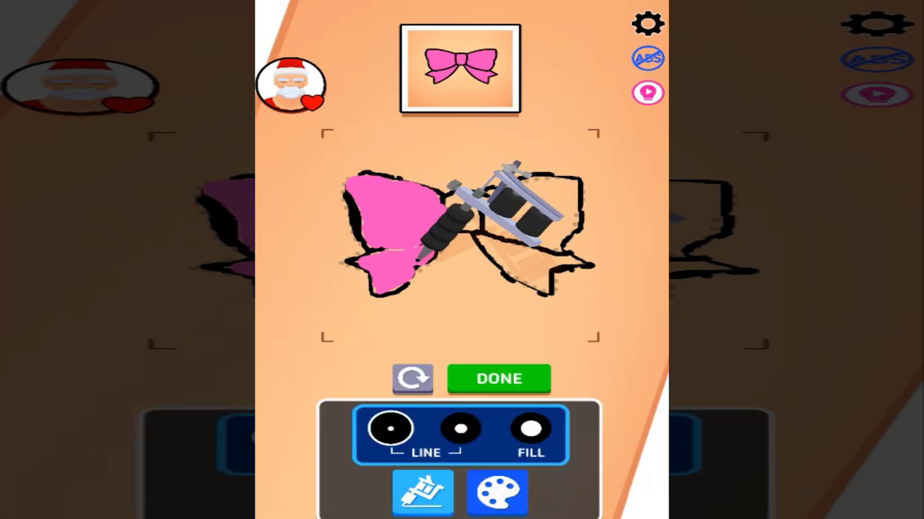
pyautogui.moveTo(418, 259)
pyautogui.mouseDown()
pyautogui.moveTo(375, 235)
pyautogui.moveTo(433, 231)
pyautogui.mouseUp()
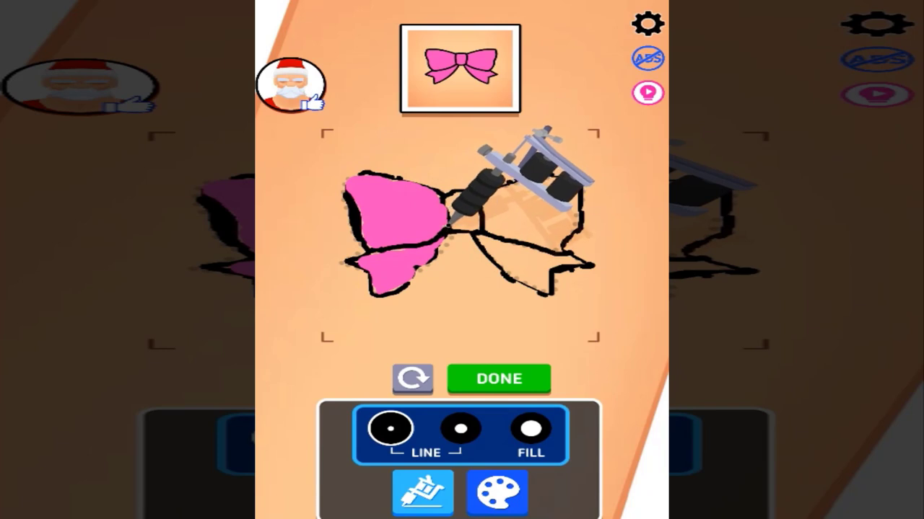
# Step: Switch back to the medium line and paint the bow's centre knot pink
pyautogui.click(498, 493)
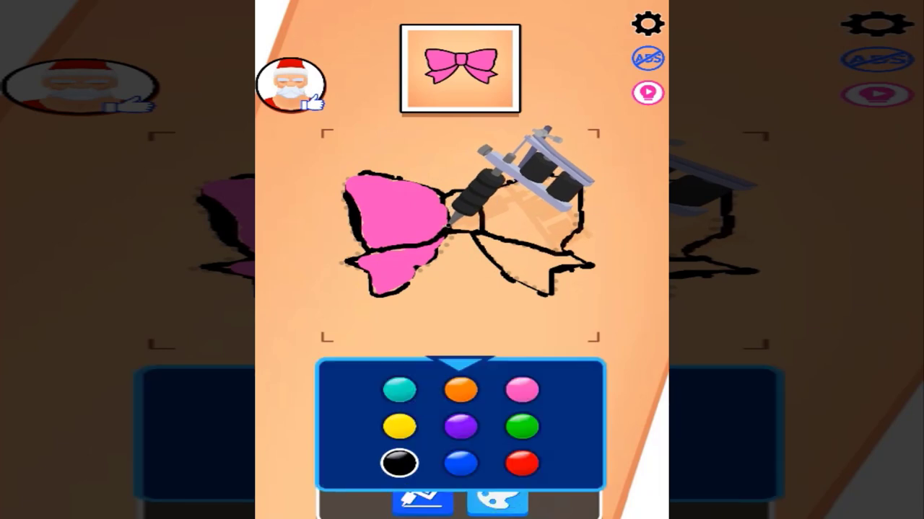
pyautogui.click(498, 493)
pyautogui.click(461, 429)
pyautogui.click(462, 231)
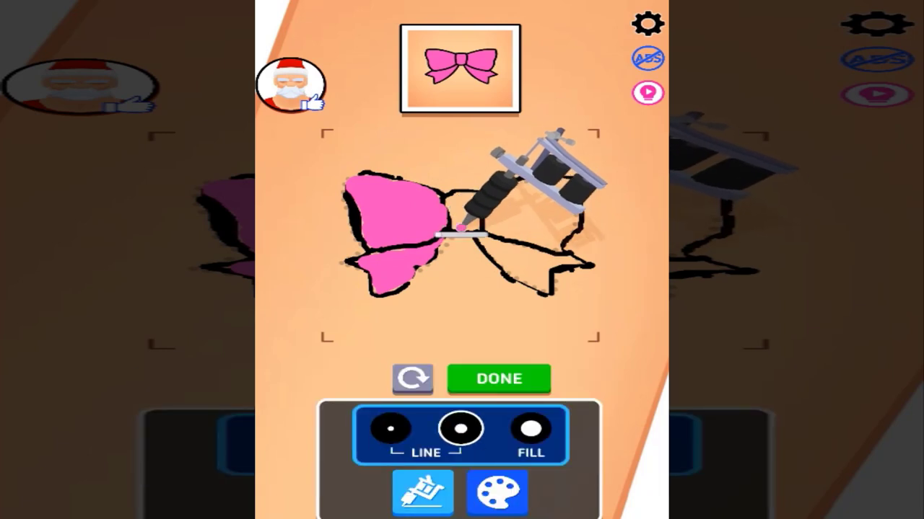
pyautogui.moveTo(469, 216); pyautogui.dragTo(456, 196)
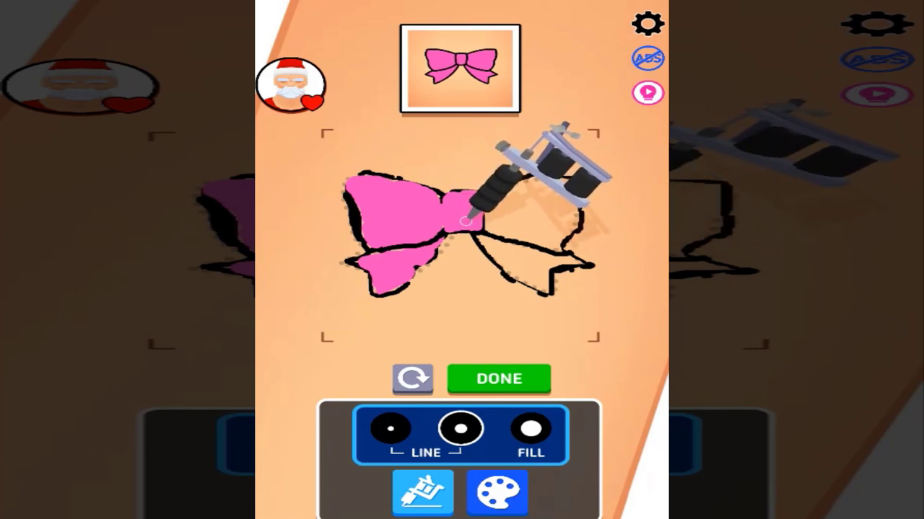
# Step: Fill the bow's right half pink, including its upper edge and remaining gaps
pyautogui.moveTo(490, 202)
pyautogui.mouseDown()
pyautogui.moveTo(548, 198)
pyautogui.moveTo(512, 205)
pyautogui.mouseUp()
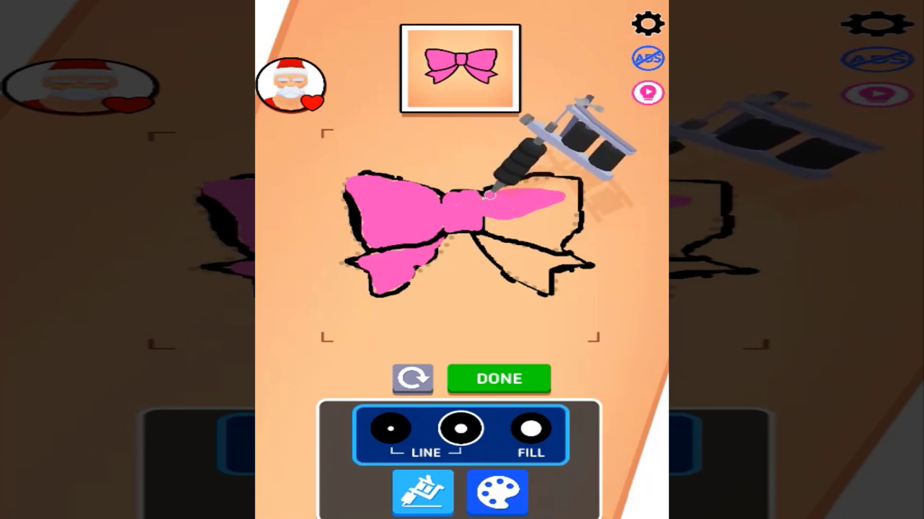
pyautogui.moveTo(489, 195)
pyautogui.mouseDown()
pyautogui.moveTo(570, 181)
pyautogui.moveTo(567, 231)
pyautogui.mouseUp()
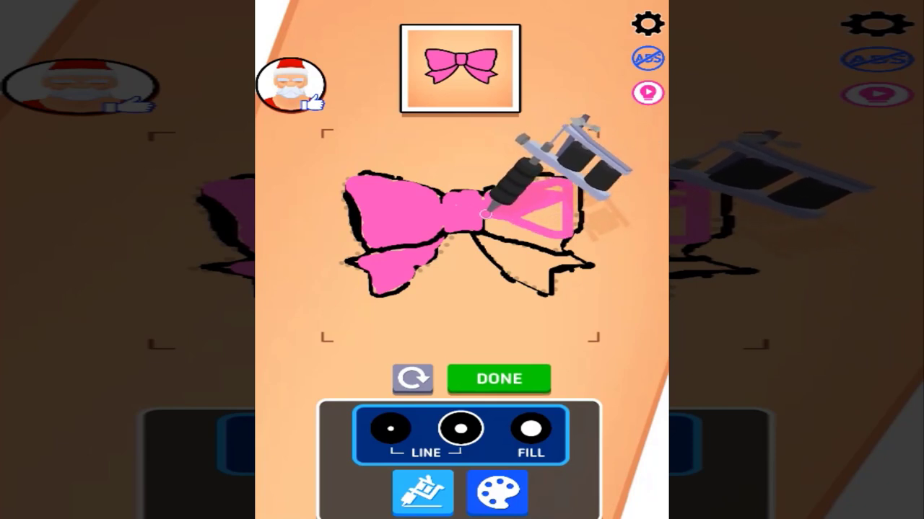
pyautogui.moveTo(487, 213)
pyautogui.mouseDown()
pyautogui.moveTo(556, 195)
pyautogui.moveTo(505, 224)
pyautogui.moveTo(559, 206)
pyautogui.moveTo(530, 242)
pyautogui.mouseUp()
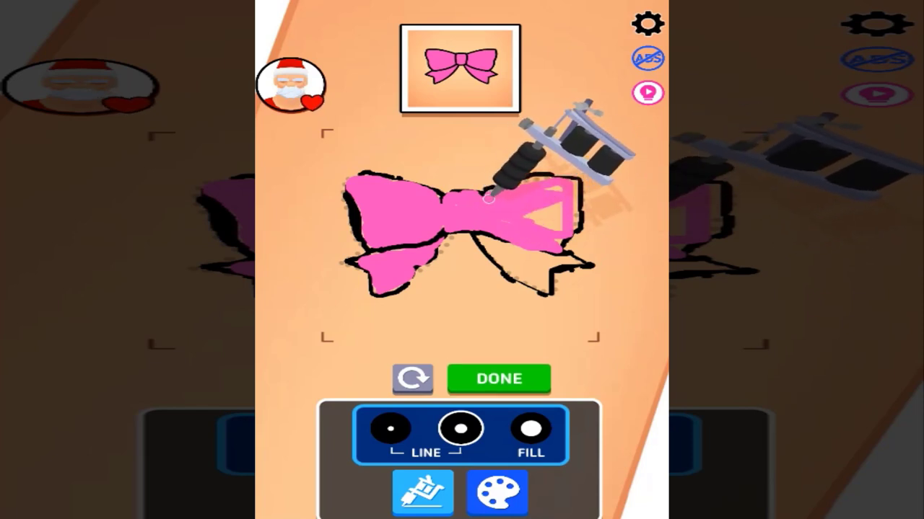
pyautogui.moveTo(489, 198); pyautogui.dragTo(505, 222)
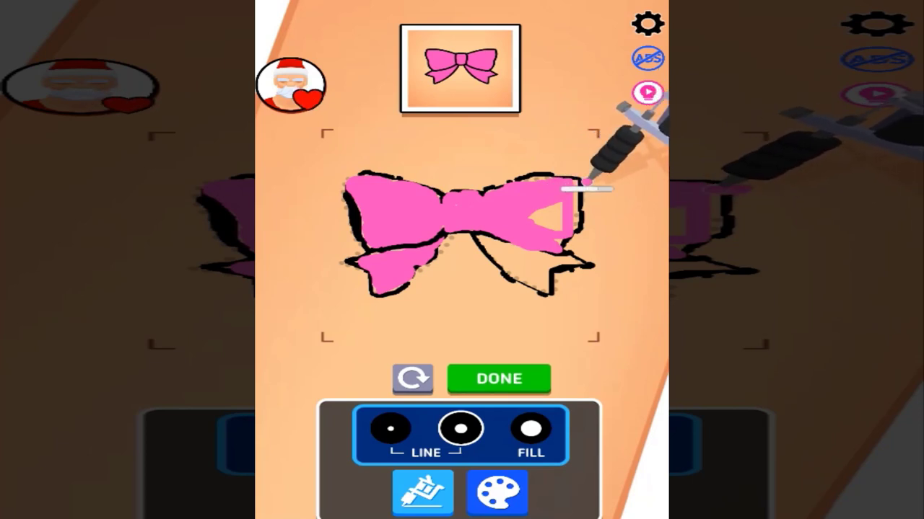
pyautogui.moveTo(573, 201)
pyautogui.mouseDown()
pyautogui.moveTo(552, 221)
pyautogui.moveTo(570, 241)
pyautogui.moveTo(530, 221)
pyautogui.moveTo(545, 270)
pyautogui.moveTo(505, 248)
pyautogui.moveTo(552, 267)
pyautogui.mouseUp()
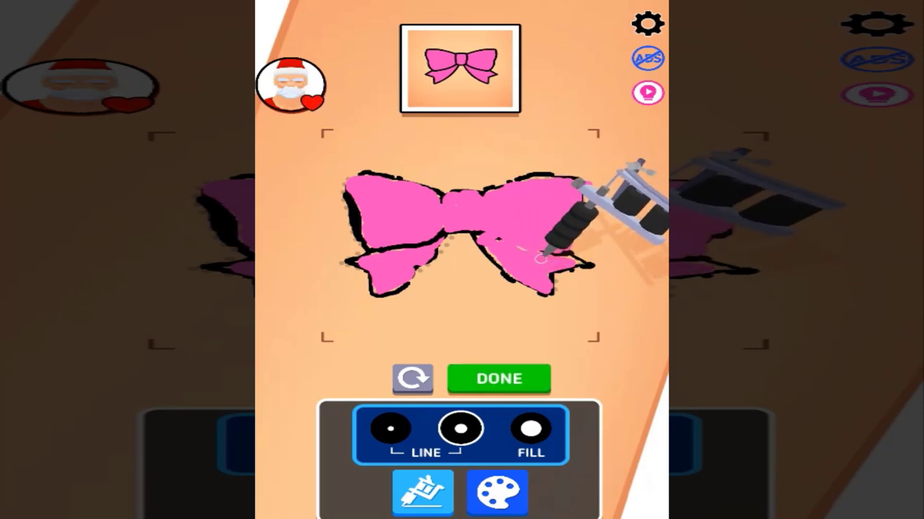
# Step: Mark the pink bow tattoo done and confirm YES to have it rated
pyautogui.click(498, 378)
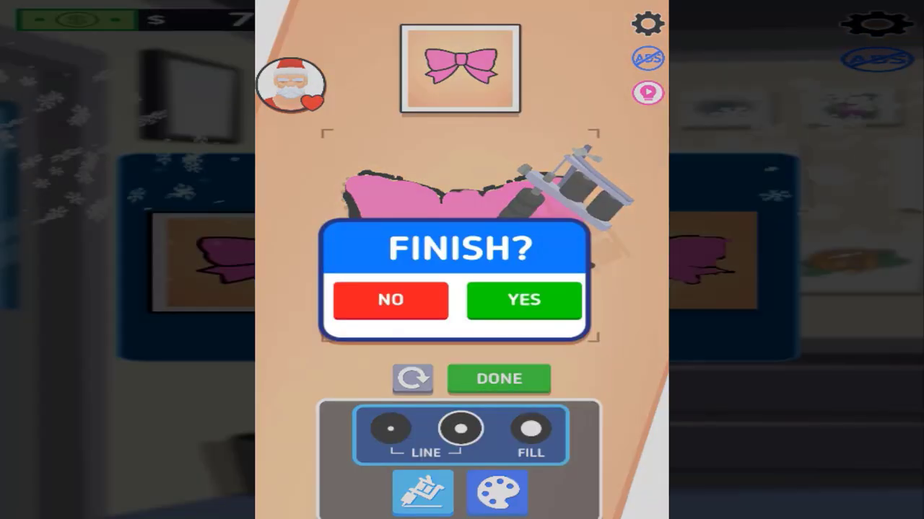
pyautogui.click(524, 301)
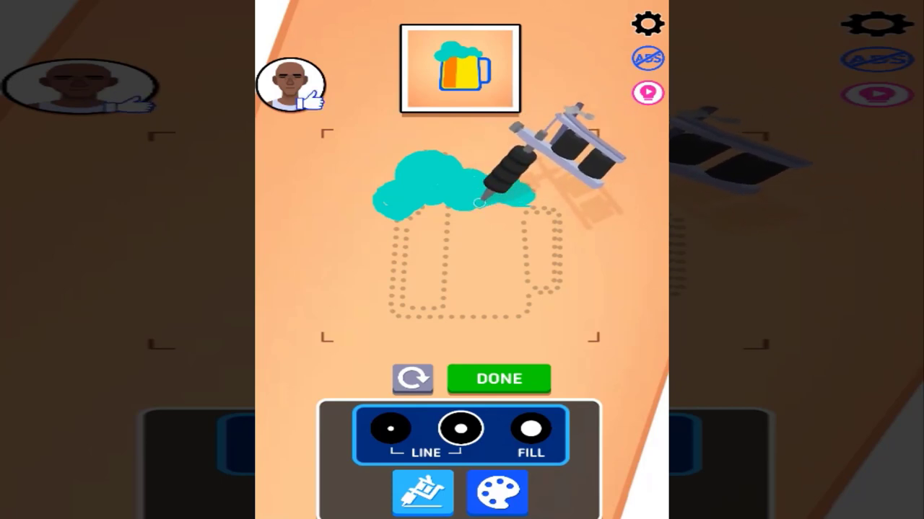
# Step: Pick orange and fill the mug's left stripe from below the foam to the bottom
pyautogui.click(498, 493)
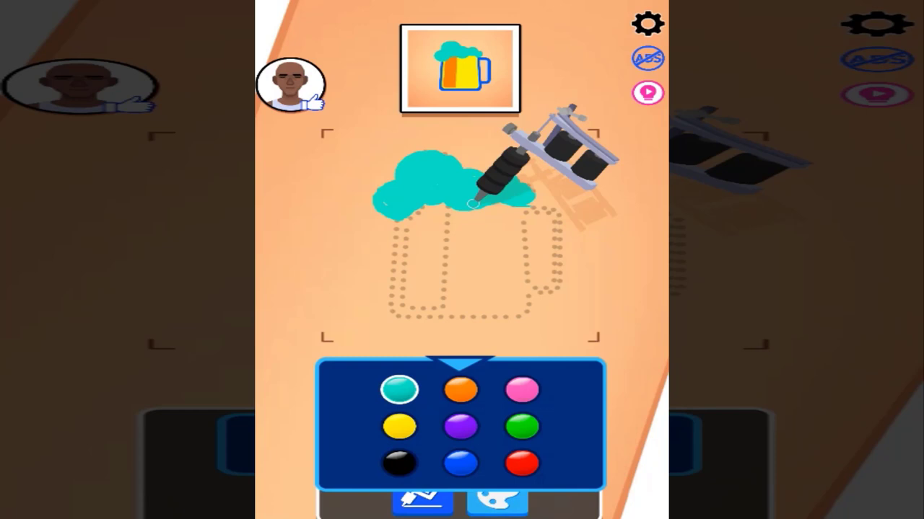
pyautogui.click(458, 383)
pyautogui.moveTo(472, 204); pyautogui.dragTo(443, 213)
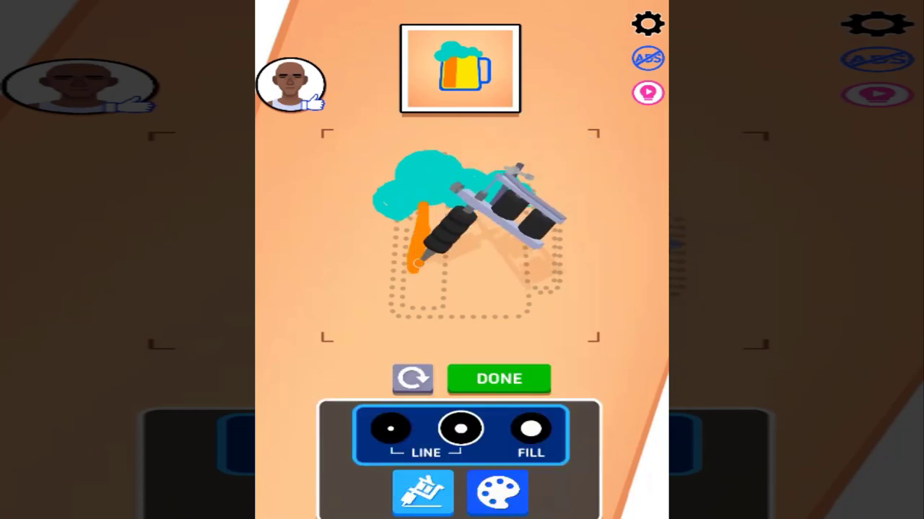
pyautogui.moveTo(433, 238); pyautogui.dragTo(433, 267)
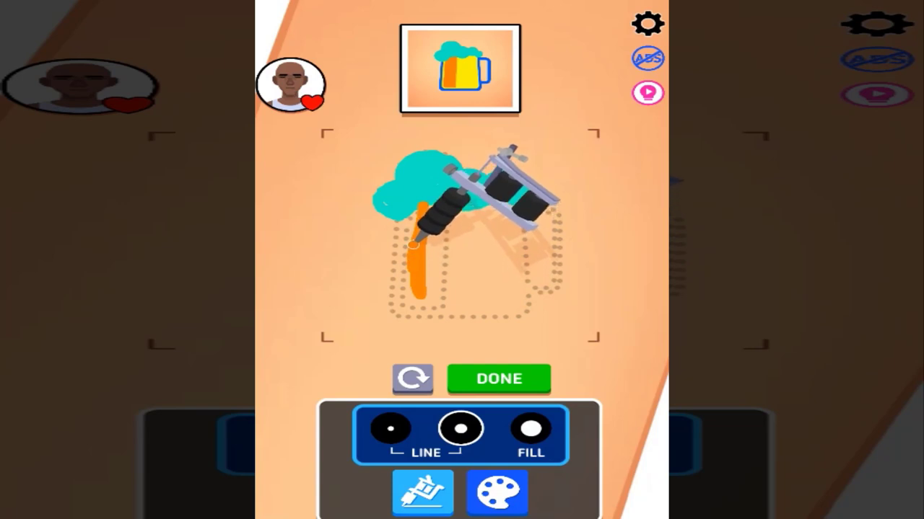
pyautogui.moveTo(415, 211)
pyautogui.mouseDown()
pyautogui.moveTo(437, 213)
pyautogui.moveTo(440, 247)
pyautogui.mouseUp()
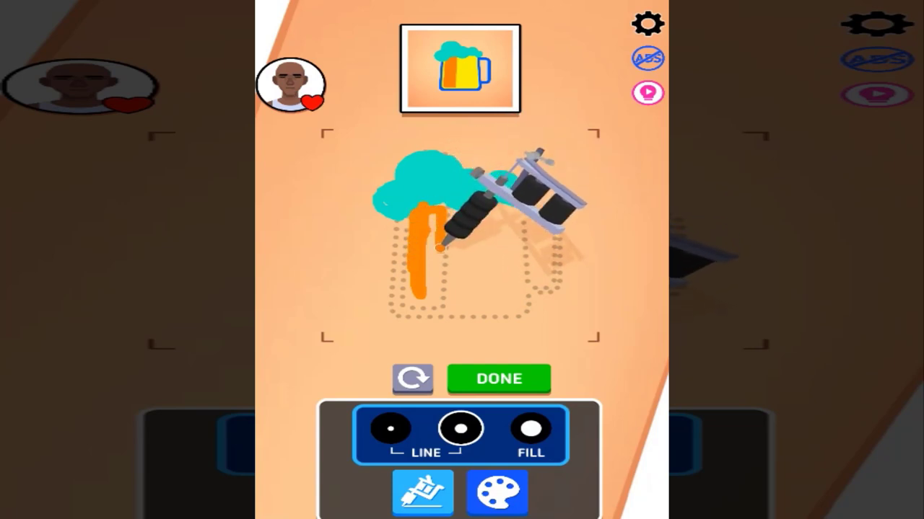
pyautogui.moveTo(439, 305); pyautogui.dragTo(424, 299)
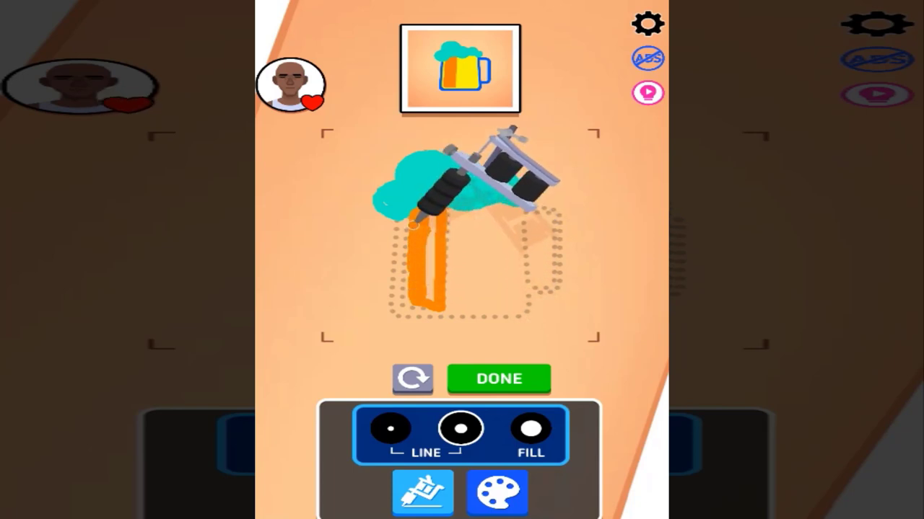
pyautogui.moveTo(415, 238); pyautogui.dragTo(411, 288)
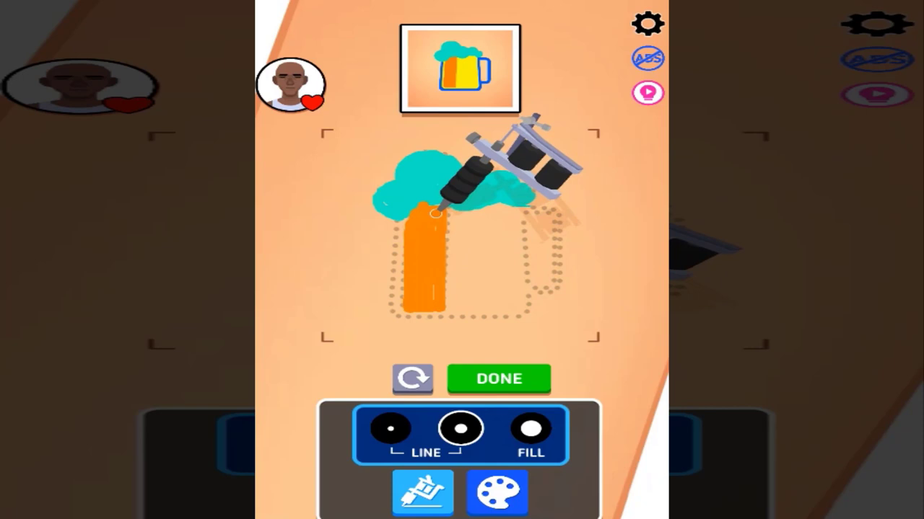
pyautogui.moveTo(431, 220)
pyautogui.mouseDown()
pyautogui.moveTo(436, 300)
pyautogui.moveTo(431, 291)
pyautogui.mouseUp()
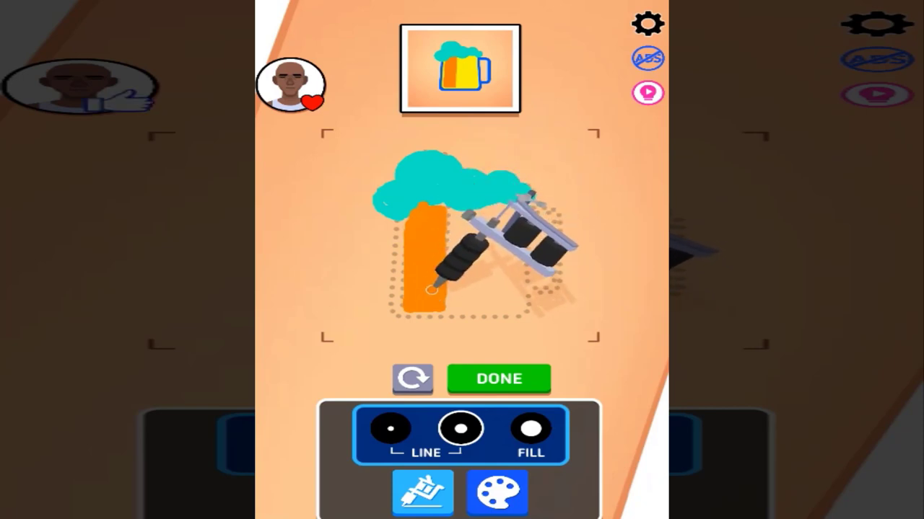
# Step: Pick blue ink and outline the mug's left side, bottom edge and handle
pyautogui.click(498, 493)
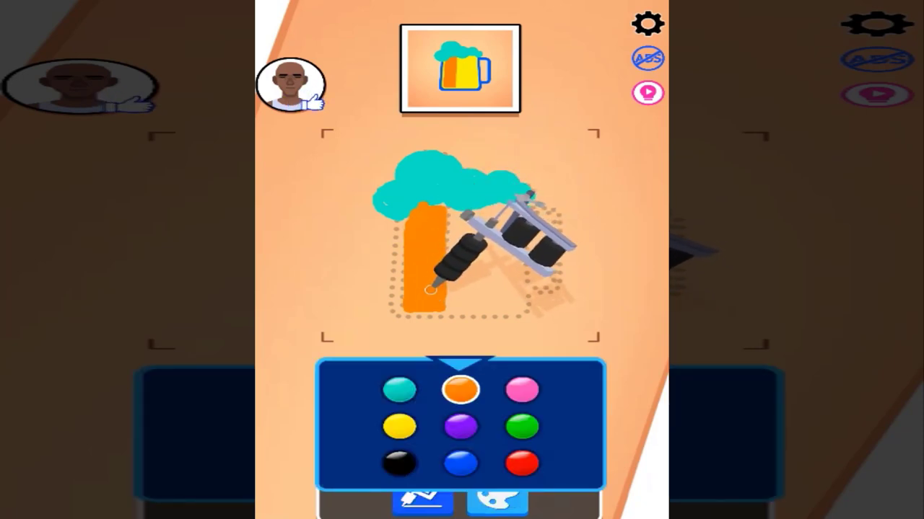
pyautogui.click(461, 464)
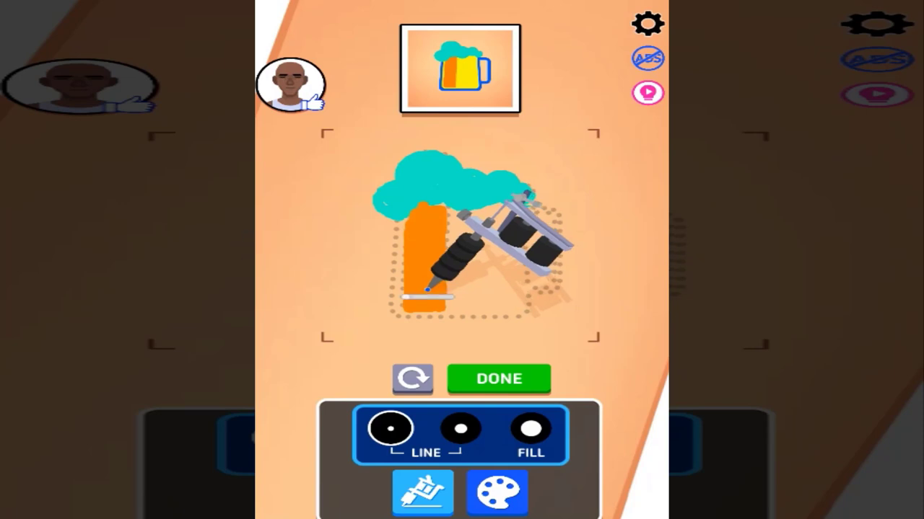
pyautogui.moveTo(400, 216); pyautogui.dragTo(395, 317)
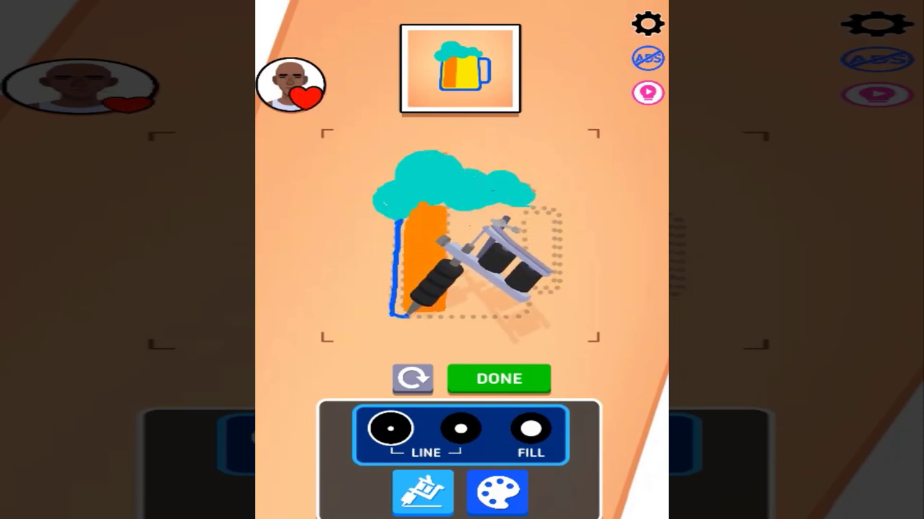
pyautogui.moveTo(395, 318)
pyautogui.mouseDown()
pyautogui.moveTo(534, 304)
pyautogui.moveTo(534, 206)
pyautogui.moveTo(545, 289)
pyautogui.moveTo(538, 295)
pyautogui.mouseUp()
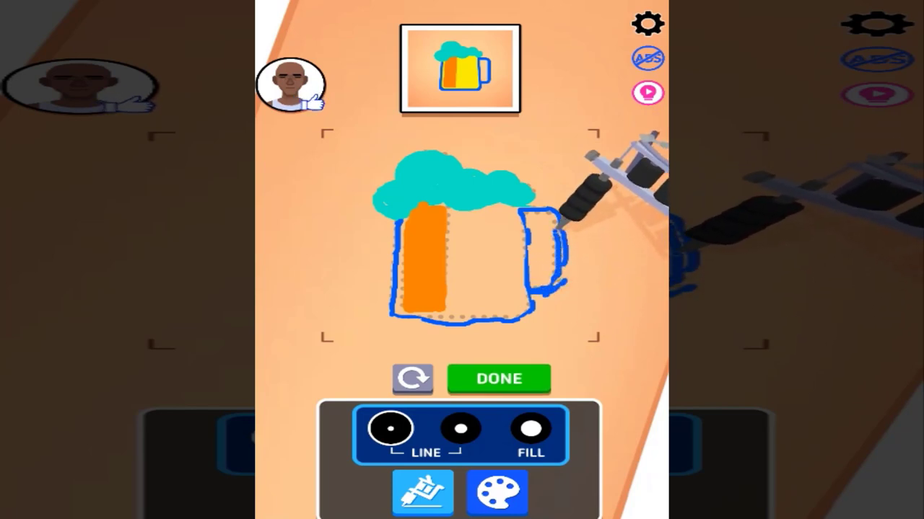
pyautogui.moveTo(559, 238)
pyautogui.mouseDown()
pyautogui.moveTo(562, 289)
pyautogui.moveTo(557, 231)
pyautogui.mouseUp()
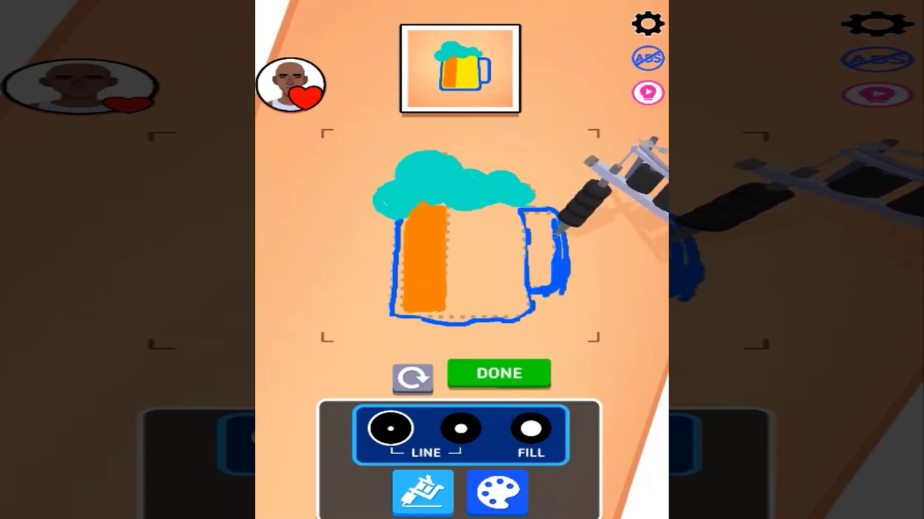
# Step: Fill the mug's rim, middle and upper-right with medium yellow, then tap DONE
pyautogui.click(498, 492)
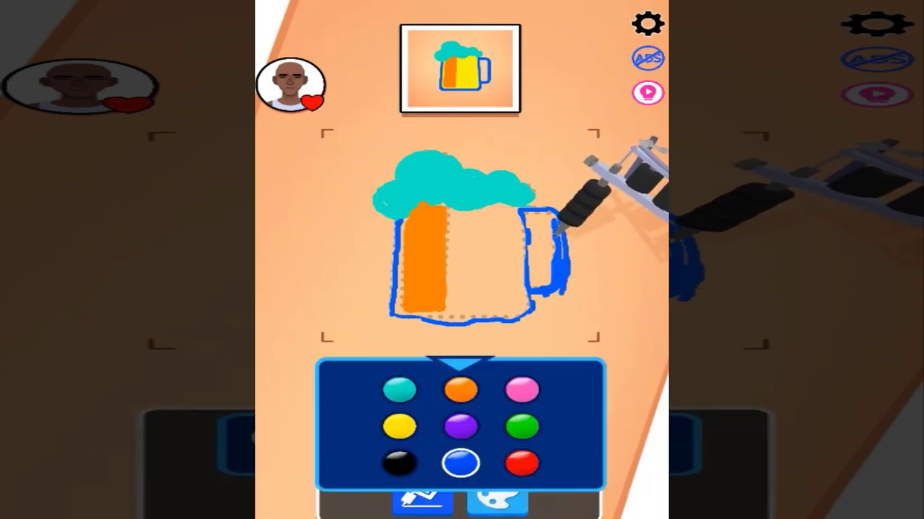
pyautogui.click(461, 463)
pyautogui.click(461, 429)
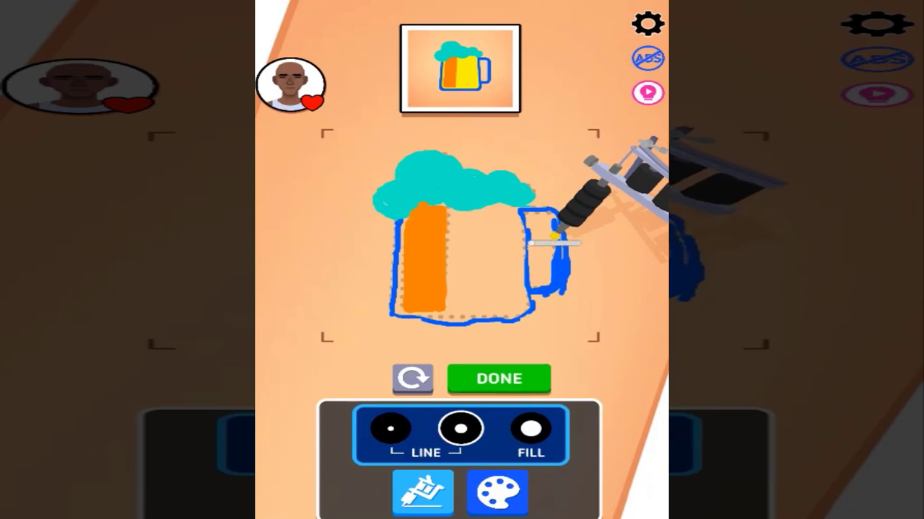
pyautogui.moveTo(454, 213); pyautogui.dragTo(456, 292)
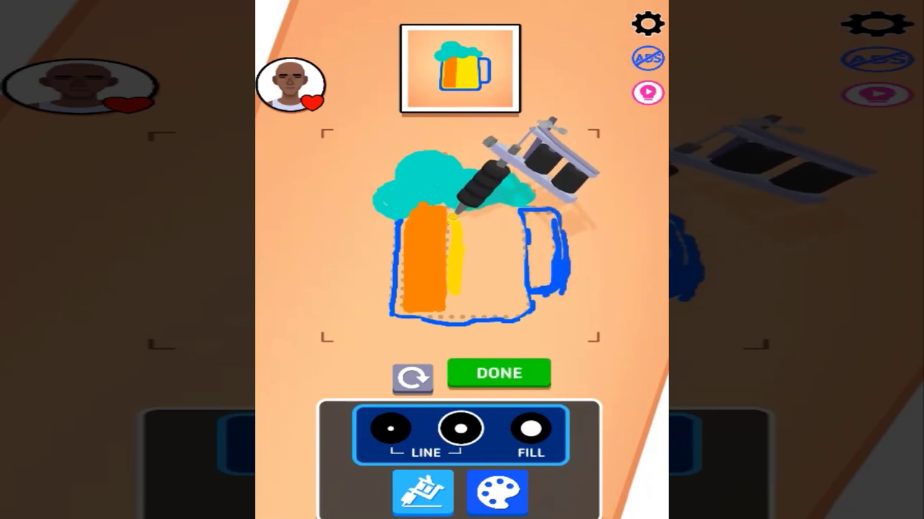
pyautogui.moveTo(456, 213)
pyautogui.mouseDown()
pyautogui.moveTo(520, 209)
pyautogui.moveTo(512, 206)
pyautogui.moveTo(461, 289)
pyautogui.moveTo(523, 299)
pyautogui.moveTo(505, 213)
pyautogui.moveTo(490, 289)
pyautogui.moveTo(476, 220)
pyautogui.mouseUp()
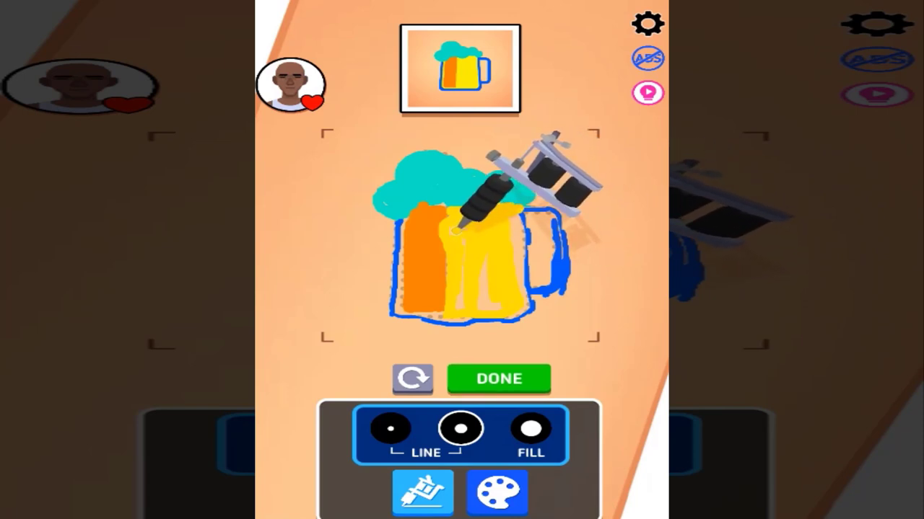
pyautogui.moveTo(462, 227)
pyautogui.mouseDown()
pyautogui.moveTo(469, 303)
pyautogui.moveTo(505, 231)
pyautogui.moveTo(502, 306)
pyautogui.mouseUp()
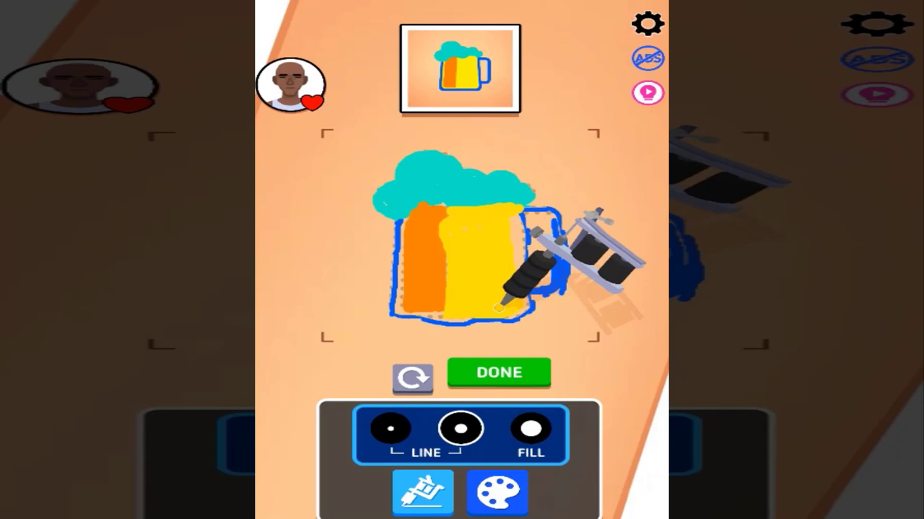
pyautogui.moveTo(479, 253); pyautogui.dragTo(523, 217)
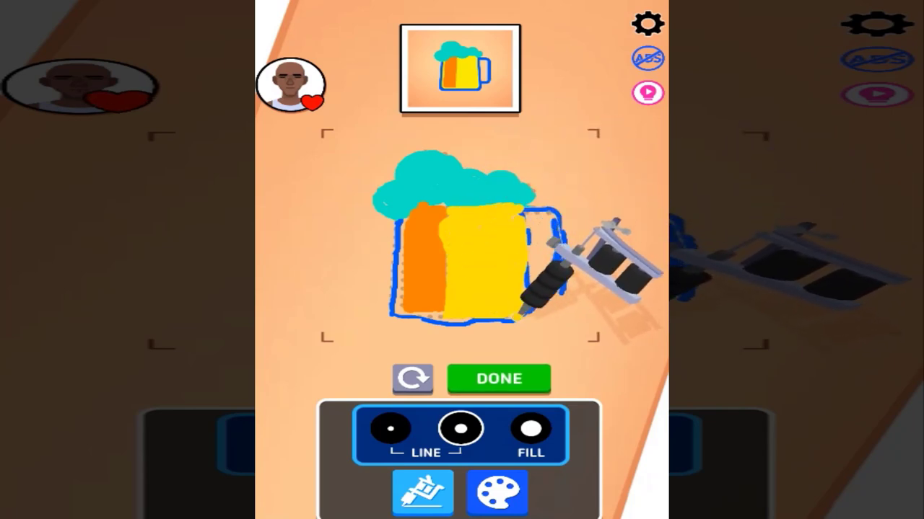
pyautogui.click(499, 373)
# Step: Confirm finishing the beer mug, then start the next customer's kite order
pyautogui.click(524, 300)
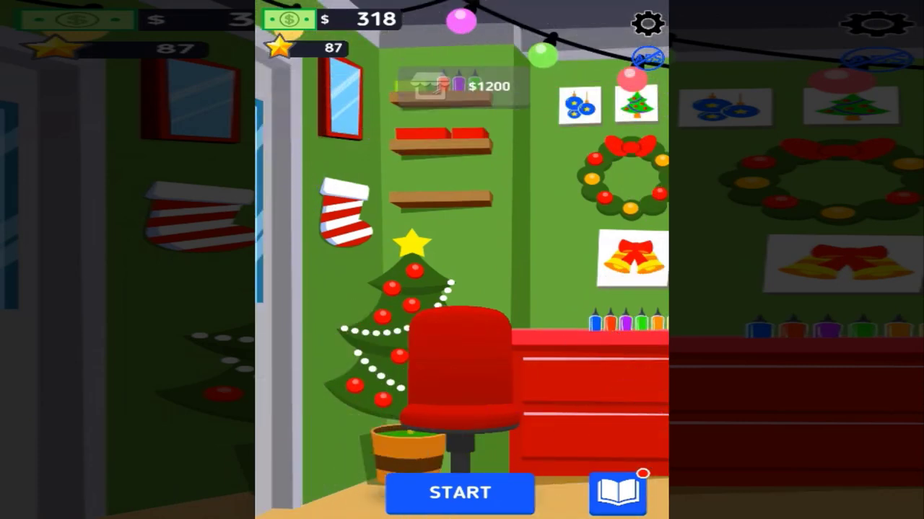
pyautogui.click(460, 493)
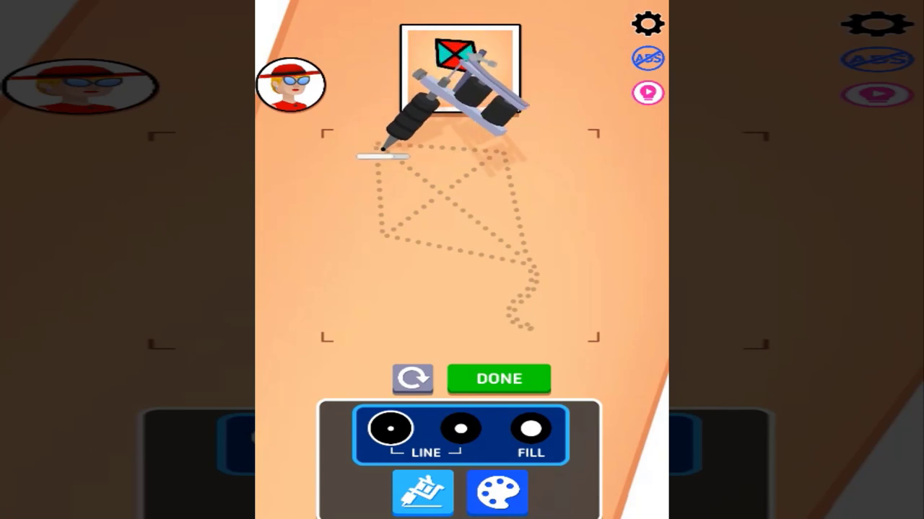
# Step: Trace the kite's diamond outline, both crossing diagonals and its tail in black
pyautogui.moveTo(383, 148)
pyautogui.mouseDown()
pyautogui.moveTo(386, 235)
pyautogui.moveTo(535, 280)
pyautogui.mouseUp()
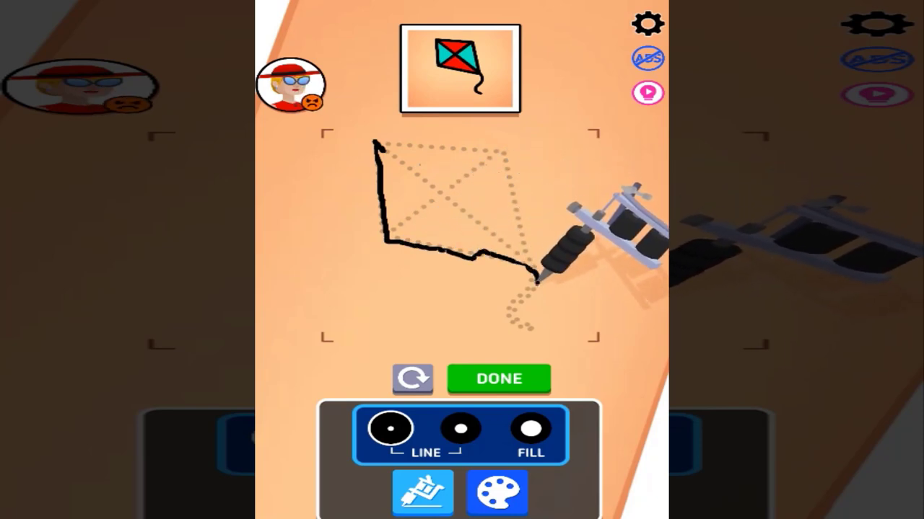
pyautogui.moveTo(535, 280)
pyautogui.mouseDown()
pyautogui.moveTo(530, 325)
pyautogui.moveTo(516, 310)
pyautogui.moveTo(530, 324)
pyautogui.moveTo(538, 259)
pyautogui.moveTo(379, 140)
pyautogui.mouseUp()
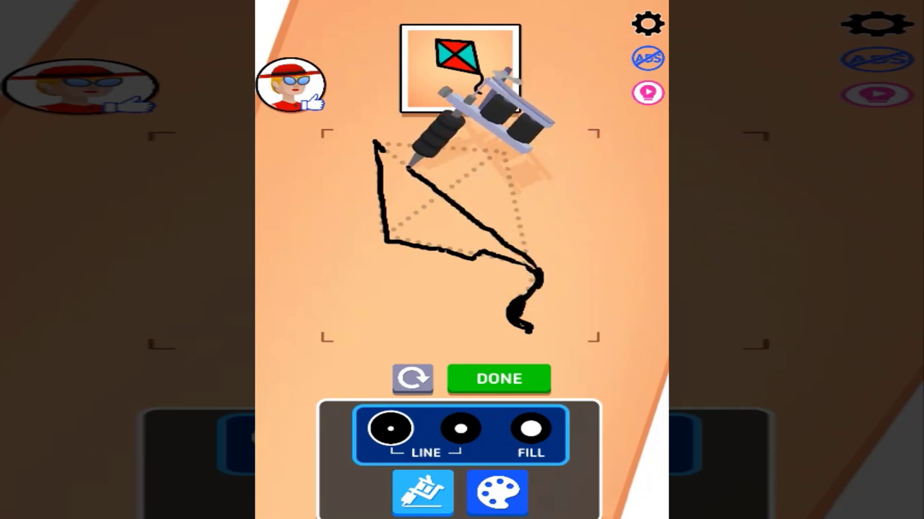
pyautogui.moveTo(379, 141)
pyautogui.mouseDown()
pyautogui.moveTo(381, 234)
pyautogui.moveTo(465, 170)
pyautogui.moveTo(512, 151)
pyautogui.moveTo(518, 210)
pyautogui.mouseUp()
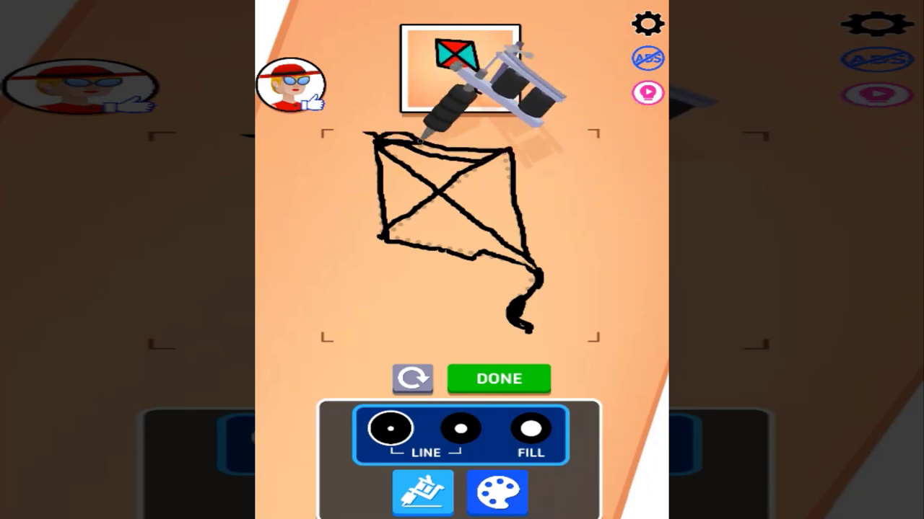
# Step: Pick red ink and fill the kite's top triangle
pyautogui.click(498, 493)
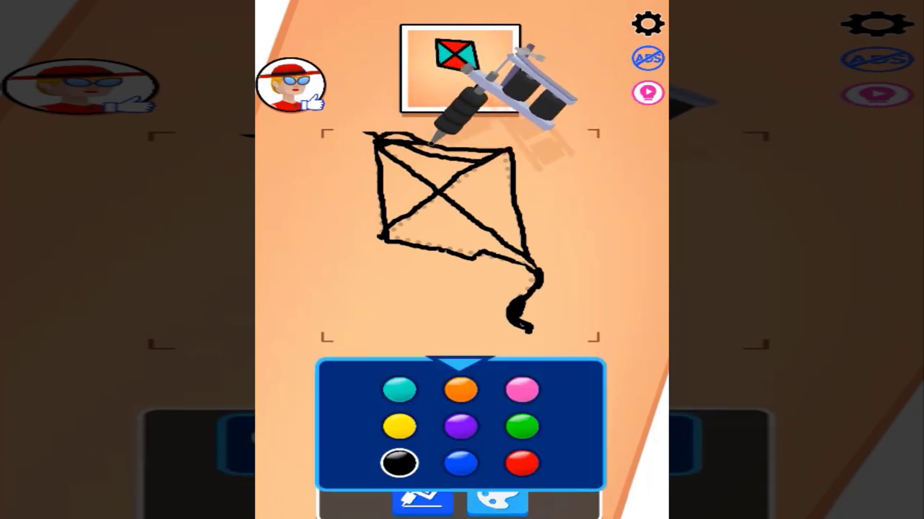
pyautogui.click(399, 462)
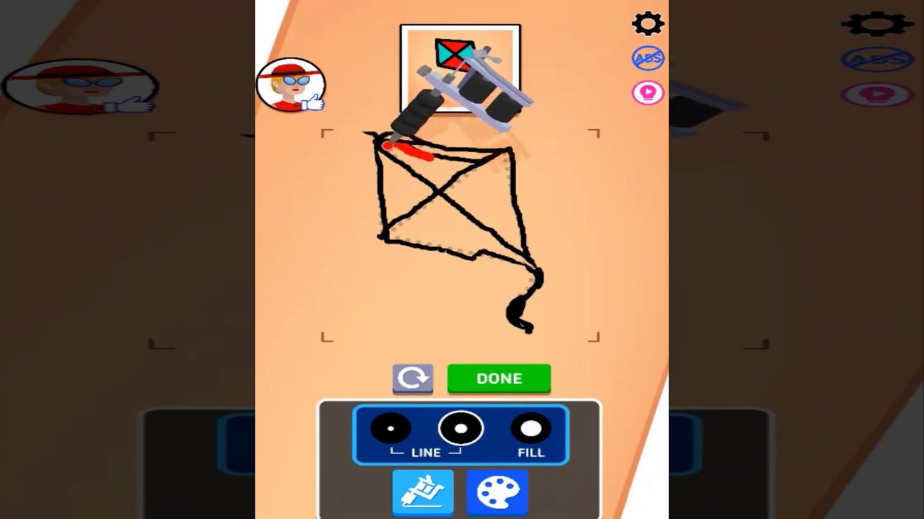
pyautogui.moveTo(393, 146)
pyautogui.mouseDown()
pyautogui.moveTo(429, 153)
pyautogui.moveTo(390, 144)
pyautogui.mouseUp()
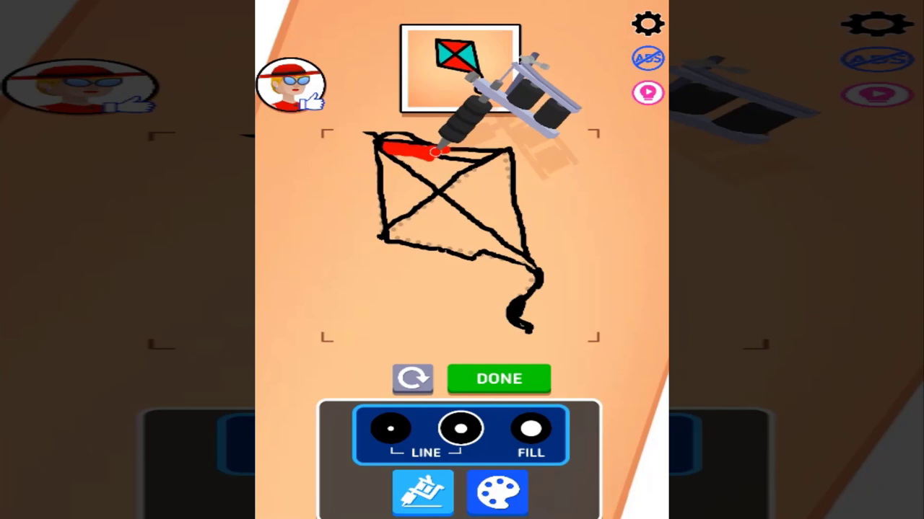
pyautogui.moveTo(437, 151)
pyautogui.mouseDown()
pyautogui.moveTo(505, 153)
pyautogui.moveTo(393, 146)
pyautogui.moveTo(422, 170)
pyautogui.moveTo(498, 155)
pyautogui.moveTo(431, 168)
pyautogui.moveTo(440, 177)
pyautogui.mouseUp()
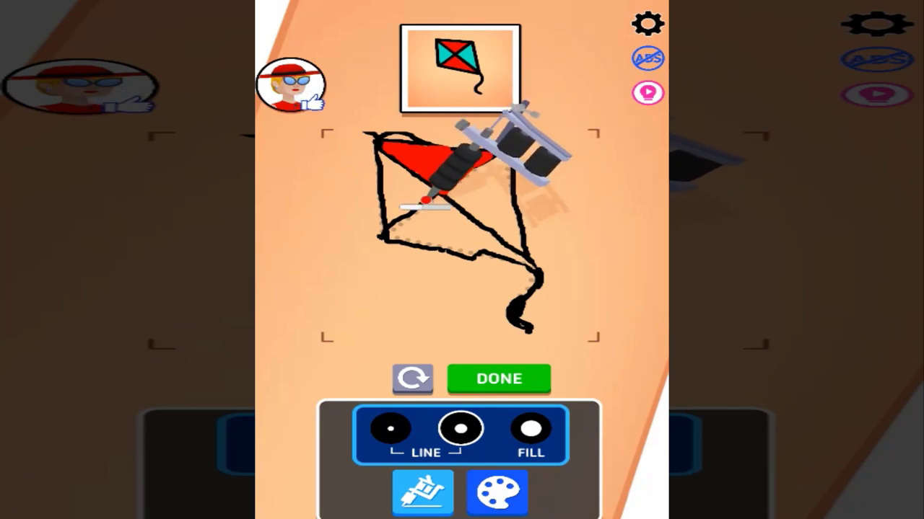
# Step: Fill the kite's bottom triangle with red, out to its lower edges
pyautogui.moveTo(442, 197); pyautogui.dragTo(435, 209)
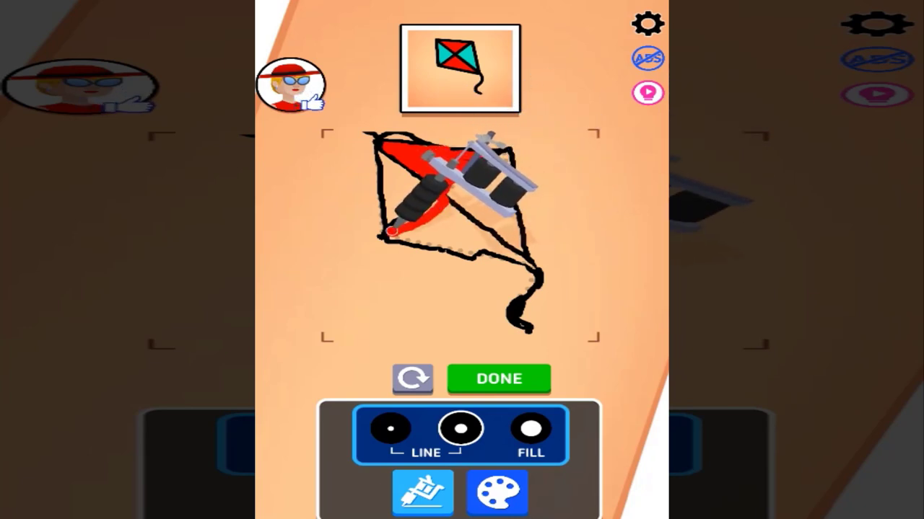
pyautogui.moveTo(392, 231); pyautogui.dragTo(435, 236)
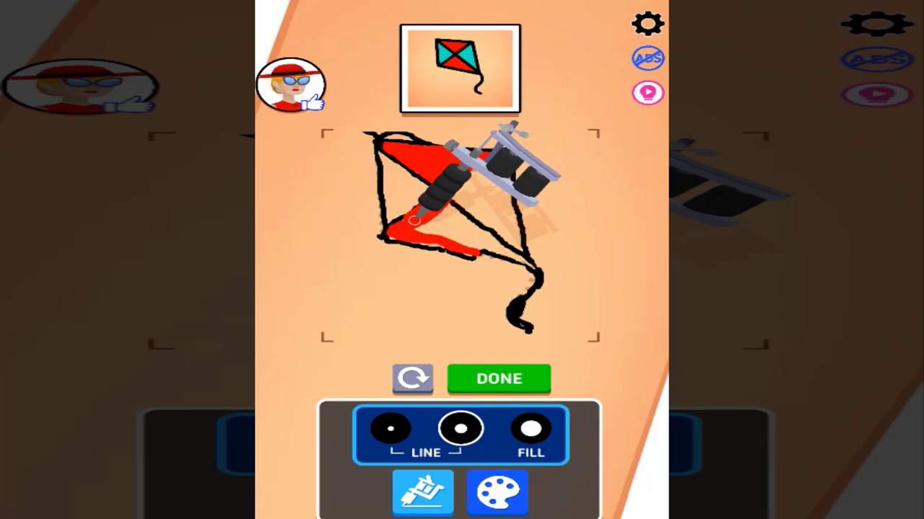
pyautogui.moveTo(442, 227)
pyautogui.mouseDown()
pyautogui.moveTo(513, 252)
pyautogui.moveTo(505, 230)
pyautogui.moveTo(433, 202)
pyautogui.moveTo(477, 245)
pyautogui.mouseUp()
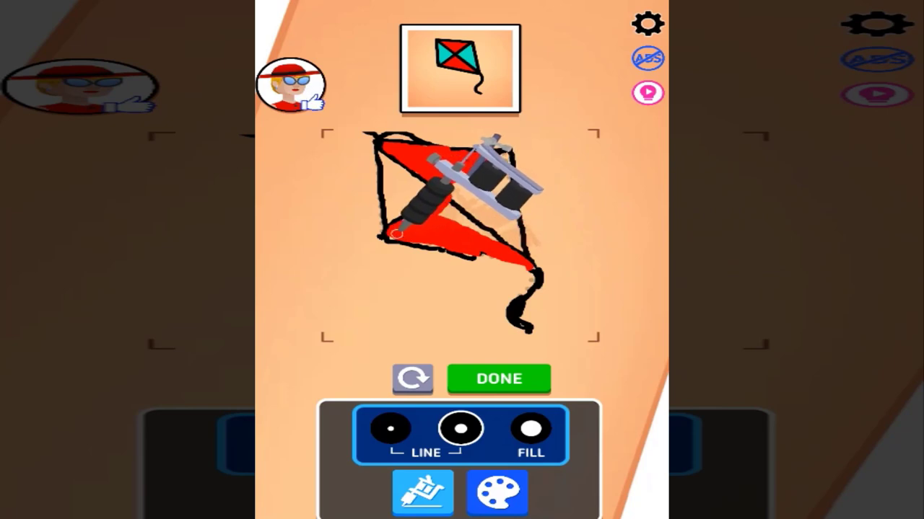
pyautogui.moveTo(389, 235); pyautogui.dragTo(430, 244)
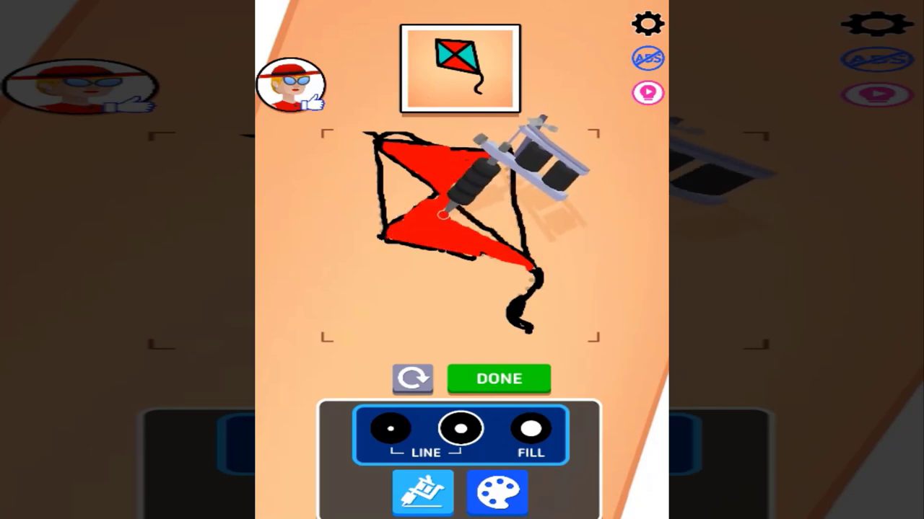
pyautogui.moveTo(438, 202); pyautogui.dragTo(453, 220)
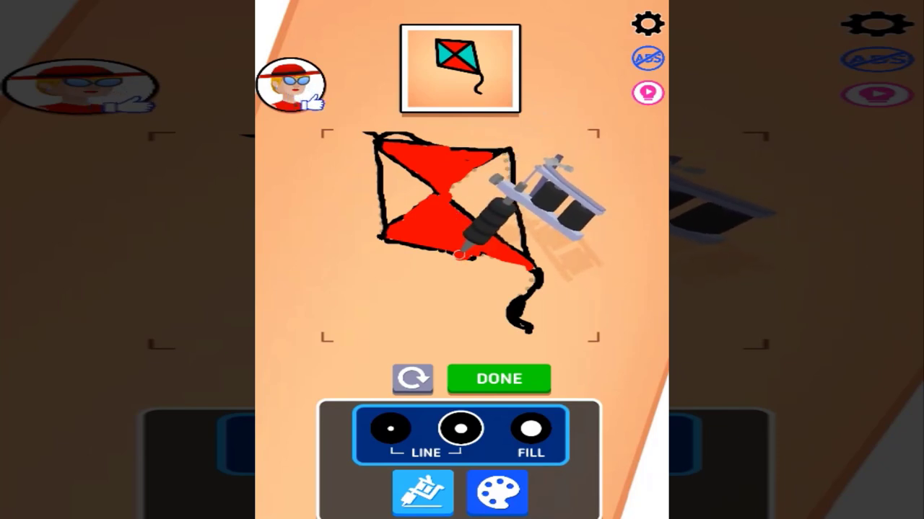
# Step: Fill the kite's left and right triangles with teal, then submit it for rating
pyautogui.click(497, 492)
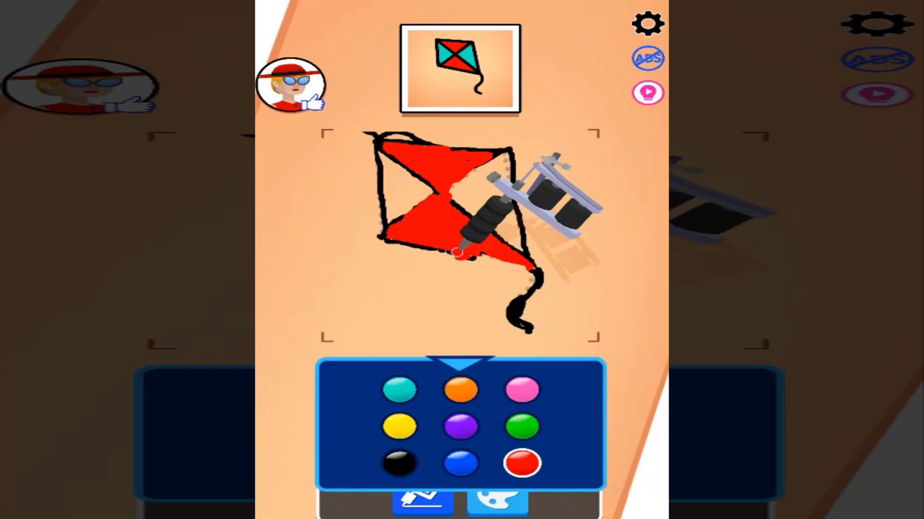
pyautogui.click(400, 390)
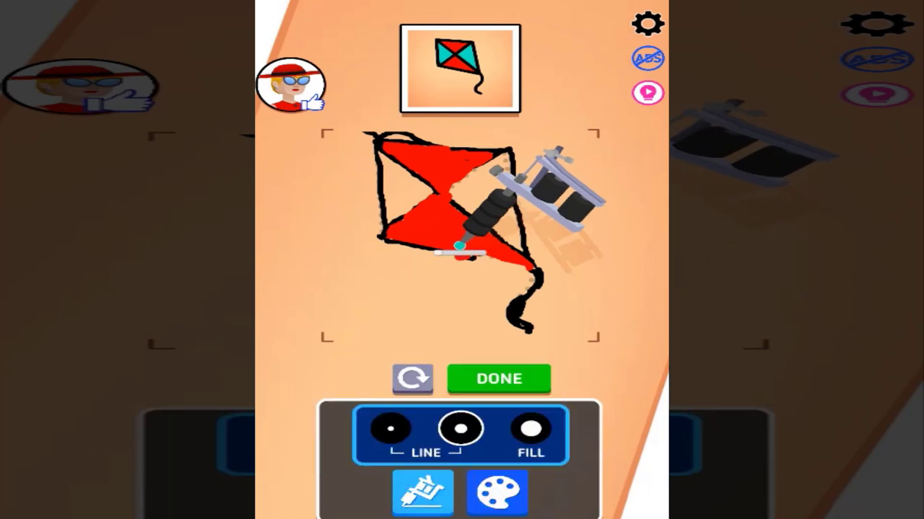
pyautogui.moveTo(460, 249)
pyautogui.mouseDown()
pyautogui.moveTo(497, 177)
pyautogui.moveTo(461, 191)
pyautogui.moveTo(433, 186)
pyautogui.moveTo(516, 235)
pyautogui.moveTo(498, 209)
pyautogui.moveTo(496, 225)
pyautogui.mouseUp()
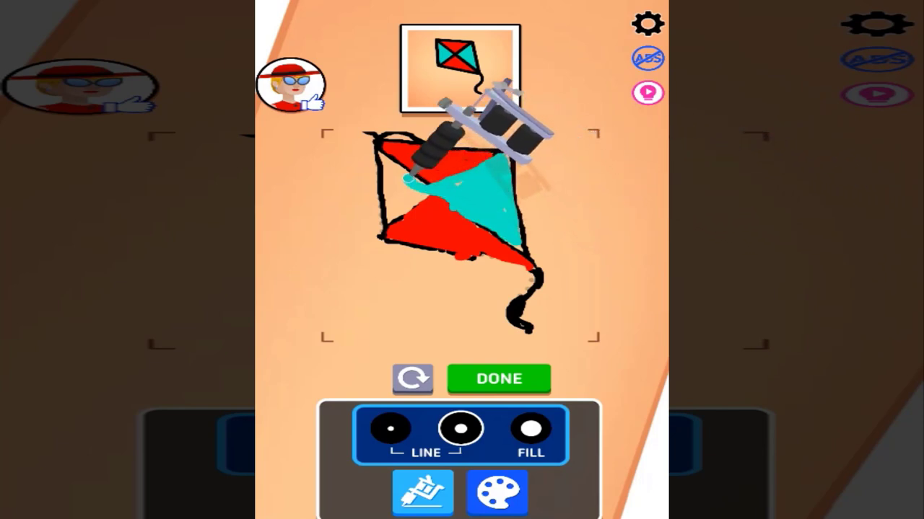
pyautogui.moveTo(444, 189)
pyautogui.mouseDown()
pyautogui.moveTo(390, 210)
pyautogui.moveTo(415, 189)
pyautogui.moveTo(433, 199)
pyautogui.mouseUp()
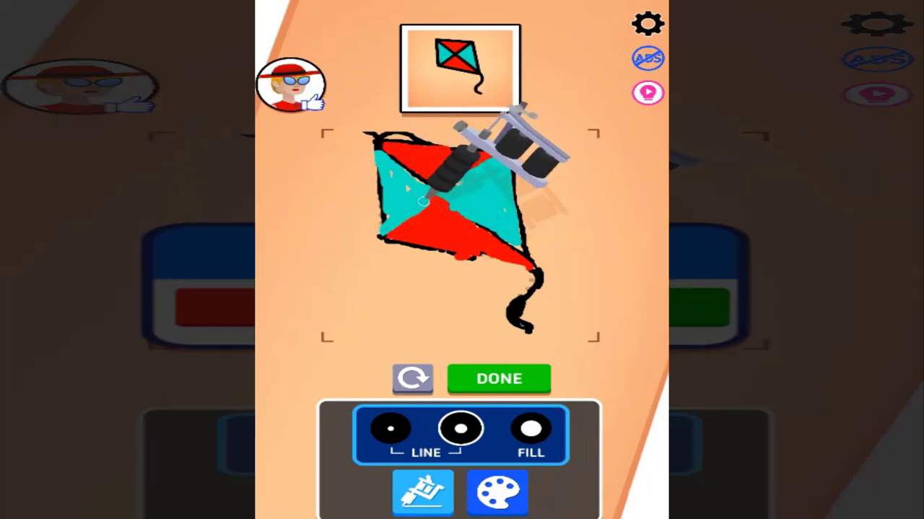
pyautogui.click(498, 378)
# Step: Confirm the finished kite tattoo and bring in the customer wanting a yellow submarine
pyautogui.click(523, 301)
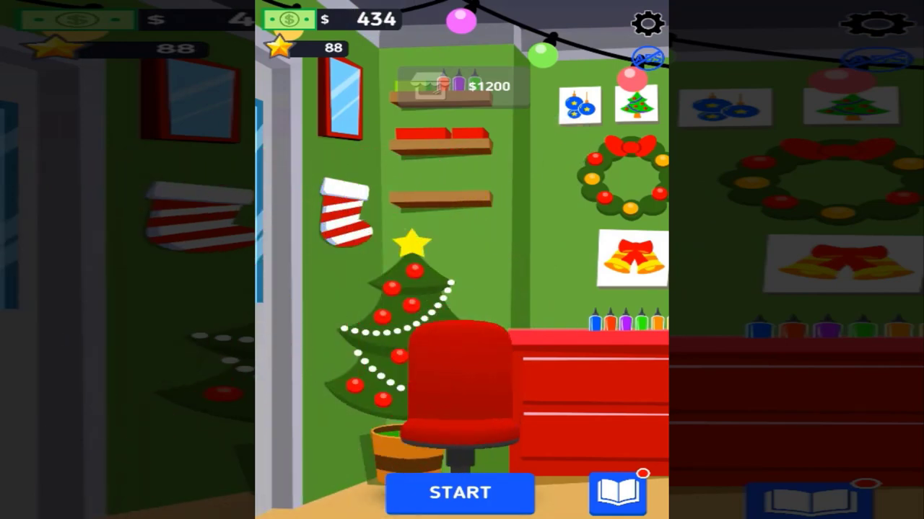
pyautogui.click(459, 494)
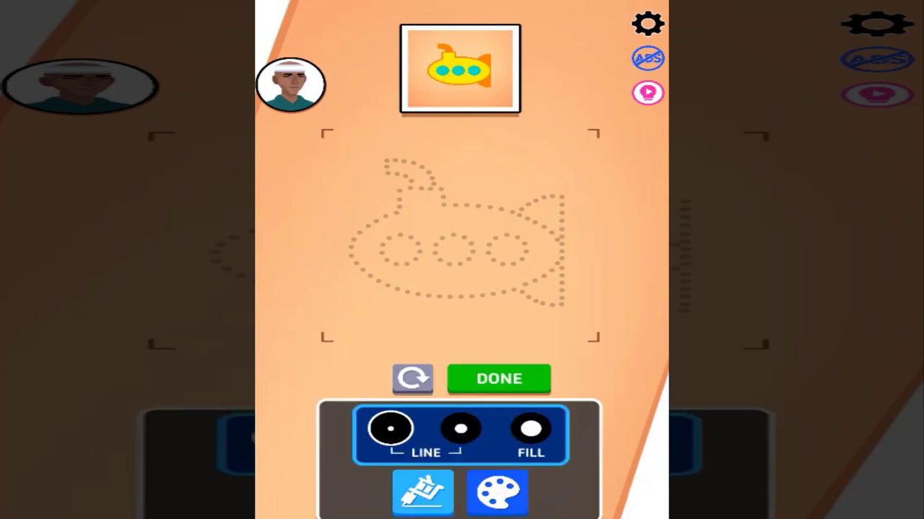
# Step: Ink the submarine's periscope, hull outline and tail fin in orange
pyautogui.click(389, 137)
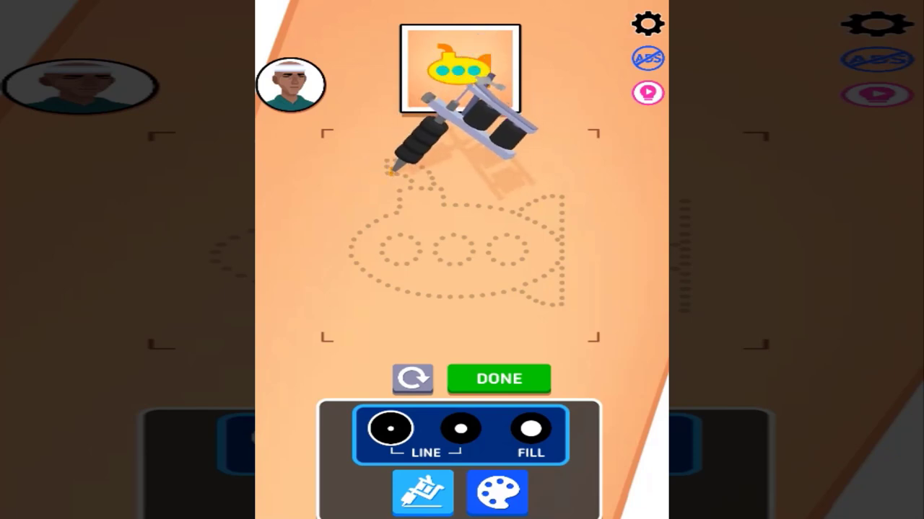
pyautogui.moveTo(389, 170)
pyautogui.mouseDown()
pyautogui.moveTo(436, 184)
pyautogui.moveTo(412, 173)
pyautogui.moveTo(353, 249)
pyautogui.moveTo(372, 270)
pyautogui.moveTo(422, 294)
pyautogui.moveTo(483, 296)
pyautogui.moveTo(556, 274)
pyautogui.moveTo(563, 256)
pyautogui.moveTo(566, 303)
pyautogui.moveTo(534, 274)
pyautogui.moveTo(555, 274)
pyautogui.moveTo(564, 213)
pyautogui.moveTo(477, 206)
pyautogui.moveTo(437, 179)
pyautogui.mouseUp()
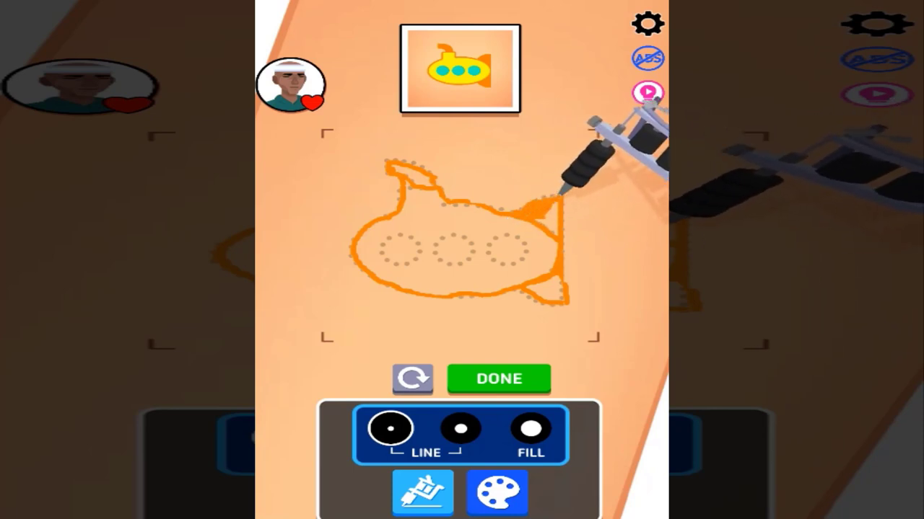
pyautogui.moveTo(548, 206)
pyautogui.mouseDown()
pyautogui.moveTo(557, 196)
pyautogui.moveTo(561, 224)
pyautogui.moveTo(545, 193)
pyautogui.moveTo(538, 217)
pyautogui.moveTo(559, 296)
pyautogui.moveTo(559, 274)
pyautogui.moveTo(559, 293)
pyautogui.moveTo(548, 274)
pyautogui.moveTo(556, 217)
pyautogui.moveTo(566, 292)
pyautogui.mouseUp()
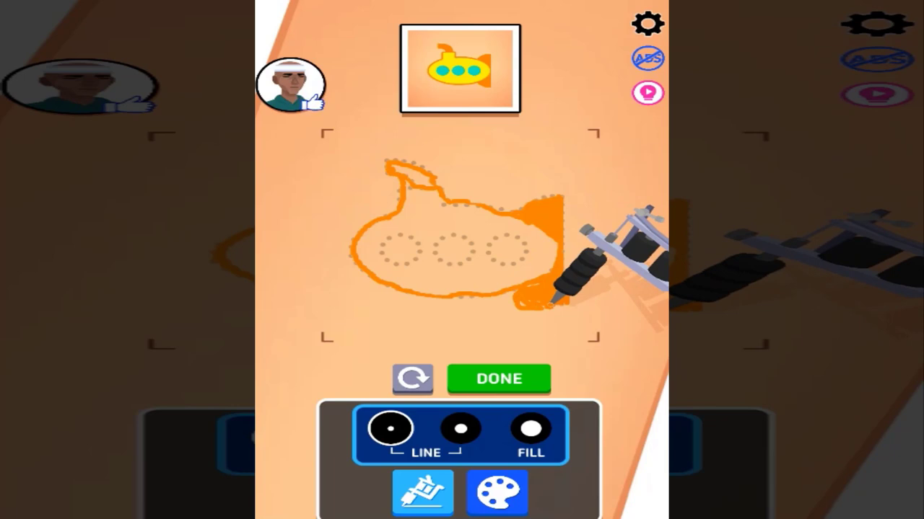
# Step: Switch the ink to teal and fill the middle, left and right portholes
pyautogui.click(497, 492)
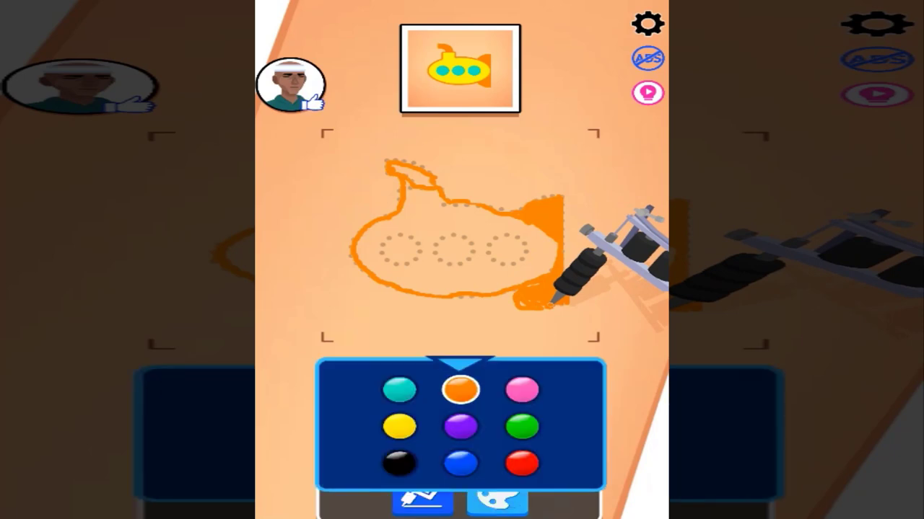
pyautogui.click(461, 389)
pyautogui.moveTo(562, 289)
pyautogui.mouseDown()
pyautogui.moveTo(497, 260)
pyautogui.moveTo(453, 254)
pyautogui.mouseUp()
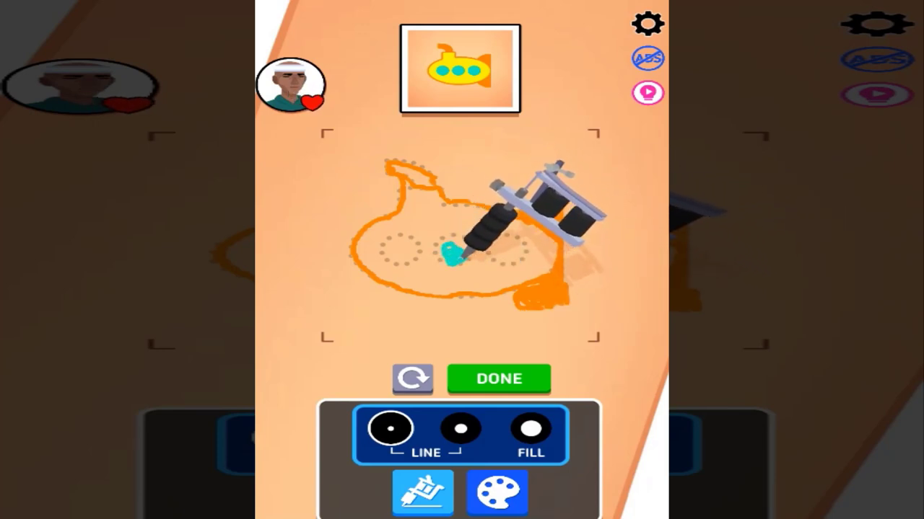
pyautogui.moveTo(444, 249)
pyautogui.mouseDown()
pyautogui.moveTo(473, 256)
pyautogui.moveTo(451, 245)
pyautogui.mouseUp()
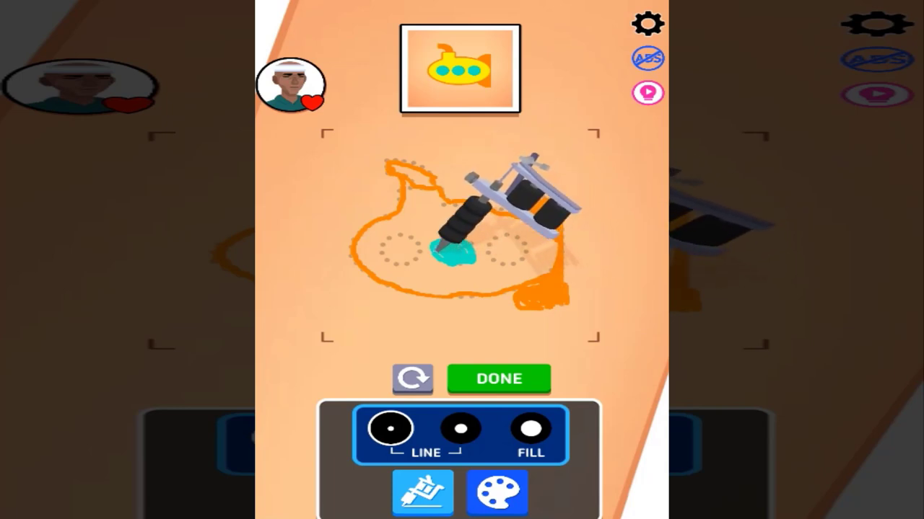
pyautogui.moveTo(448, 256)
pyautogui.mouseDown()
pyautogui.moveTo(458, 238)
pyautogui.moveTo(396, 252)
pyautogui.mouseUp()
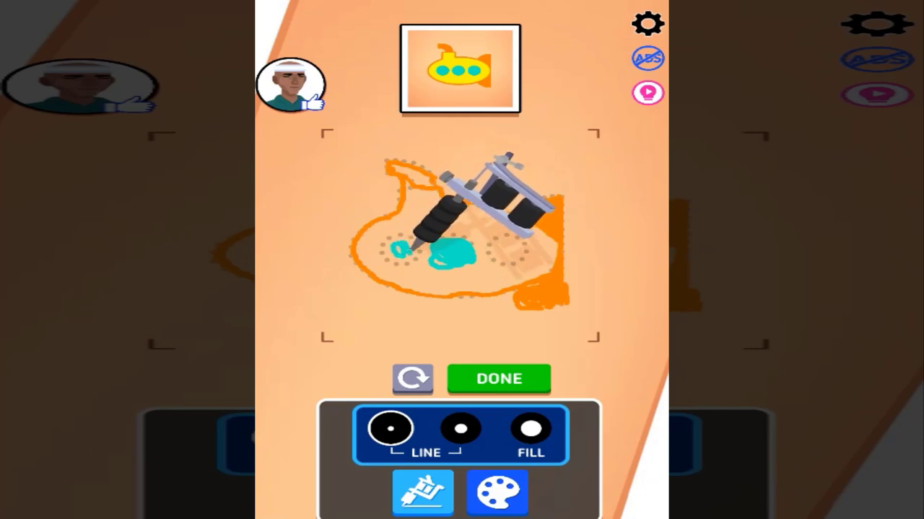
pyautogui.moveTo(407, 253)
pyautogui.mouseDown()
pyautogui.moveTo(395, 256)
pyautogui.moveTo(400, 238)
pyautogui.mouseUp()
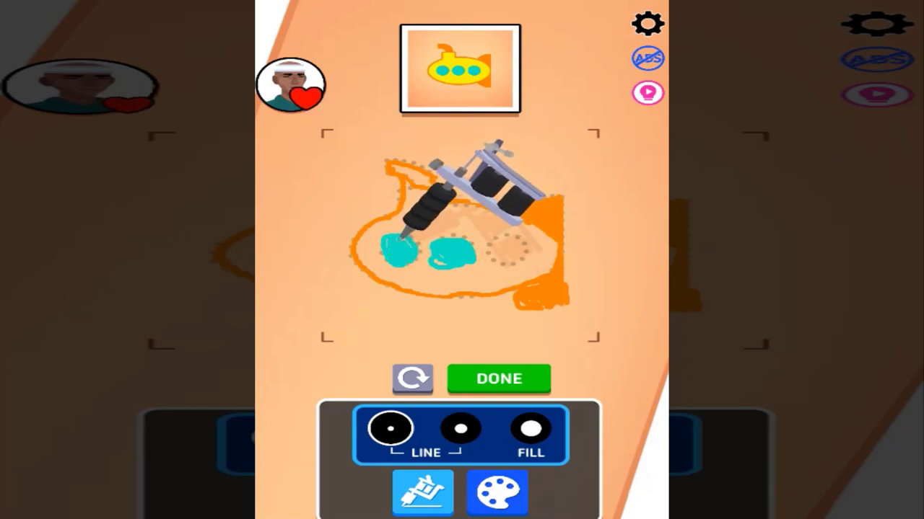
pyautogui.moveTo(498, 256); pyautogui.dragTo(505, 248)
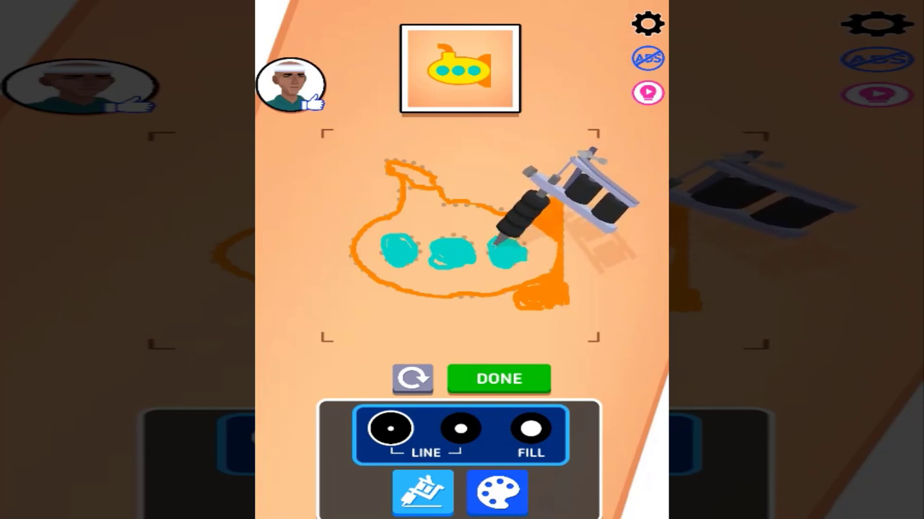
# Step: Switch the ink colour to yellow
pyautogui.click(498, 492)
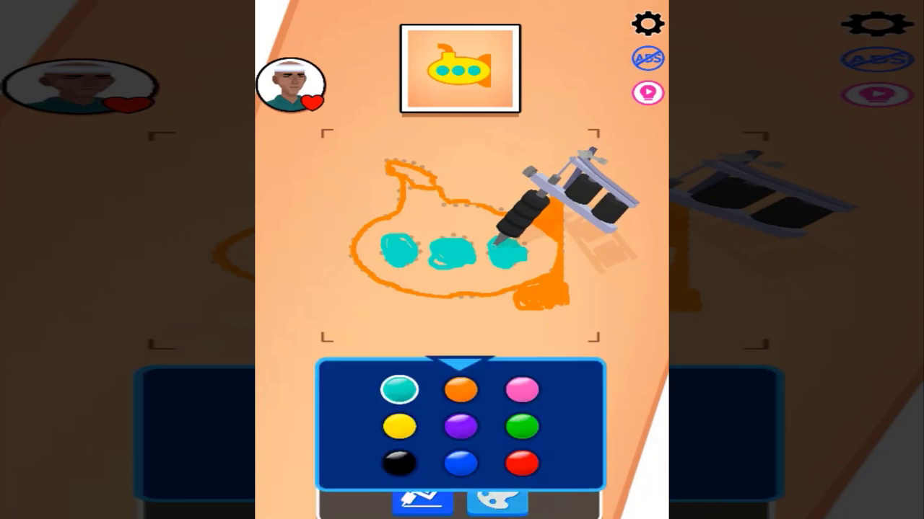
pyautogui.click(498, 493)
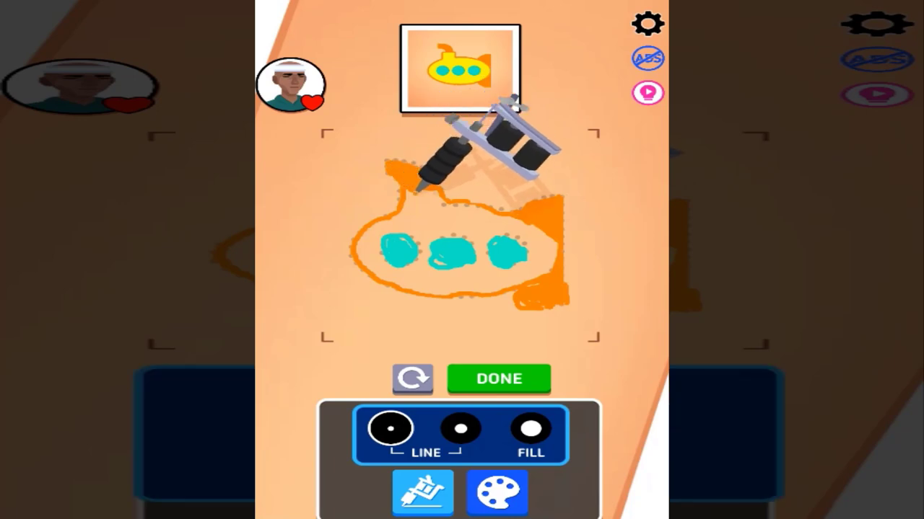
pyautogui.click(497, 492)
pyautogui.click(461, 391)
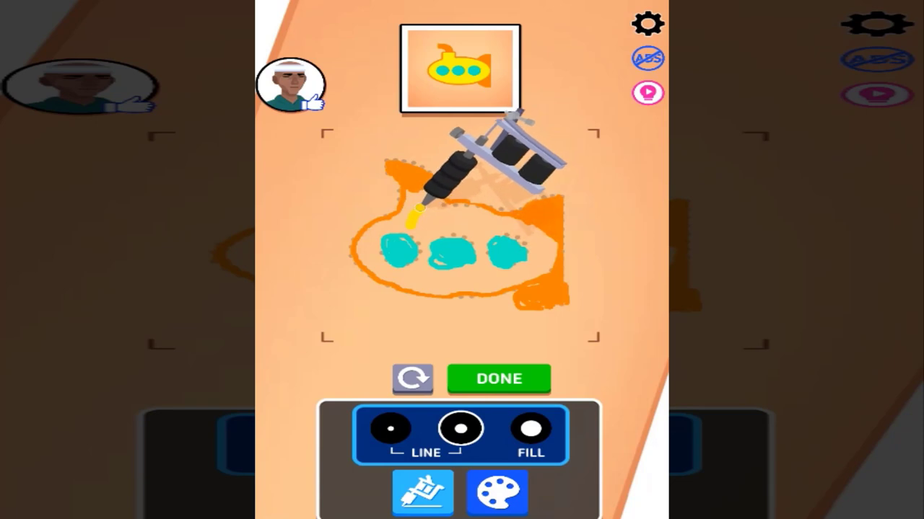
# Step: Colour the submarine hull and periscope yellow around the three teal portholes
pyautogui.moveTo(414, 225); pyautogui.dragTo(395, 222)
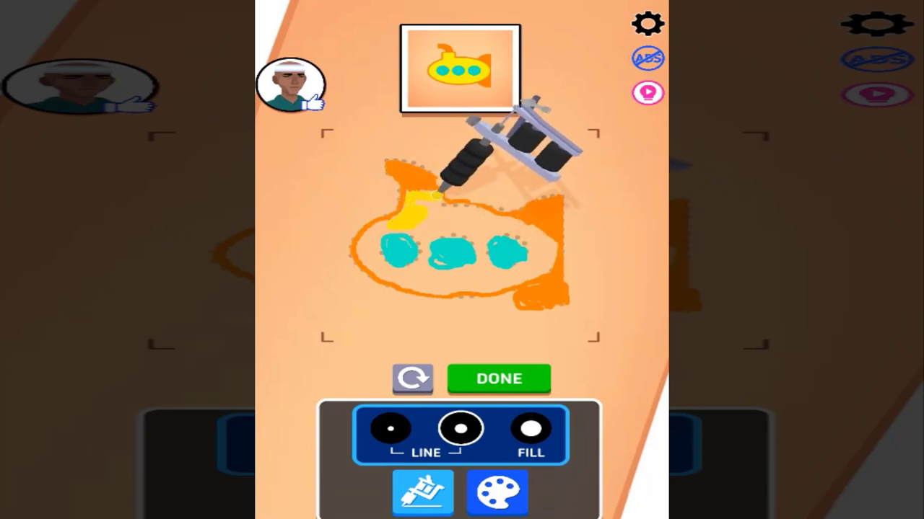
pyautogui.moveTo(433, 196)
pyautogui.mouseDown()
pyautogui.moveTo(395, 222)
pyautogui.moveTo(447, 289)
pyautogui.moveTo(541, 256)
pyautogui.moveTo(451, 206)
pyautogui.moveTo(472, 215)
pyautogui.moveTo(390, 220)
pyautogui.mouseUp()
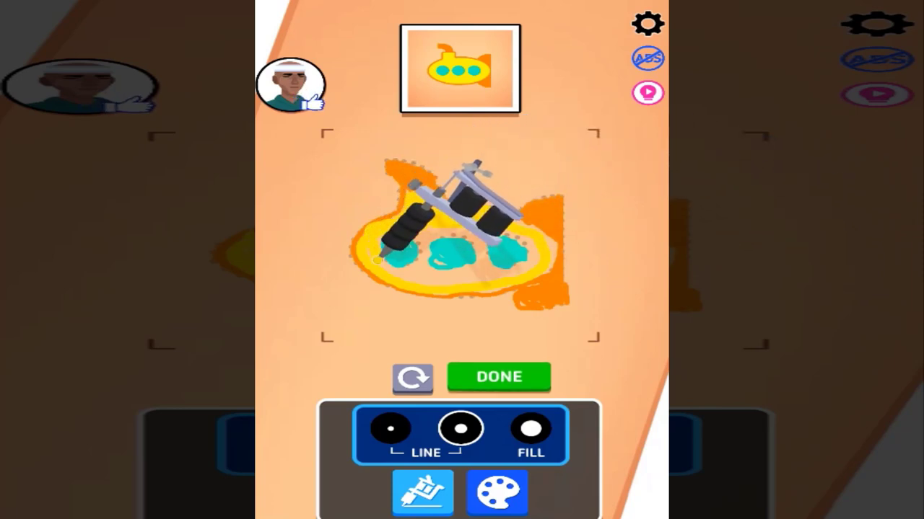
pyautogui.moveTo(379, 259); pyautogui.dragTo(400, 271)
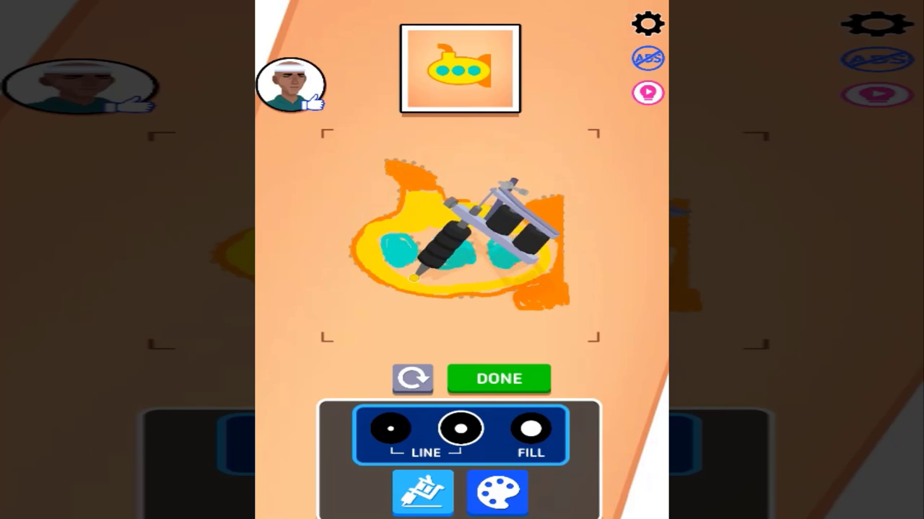
pyautogui.moveTo(419, 238); pyautogui.dragTo(473, 229)
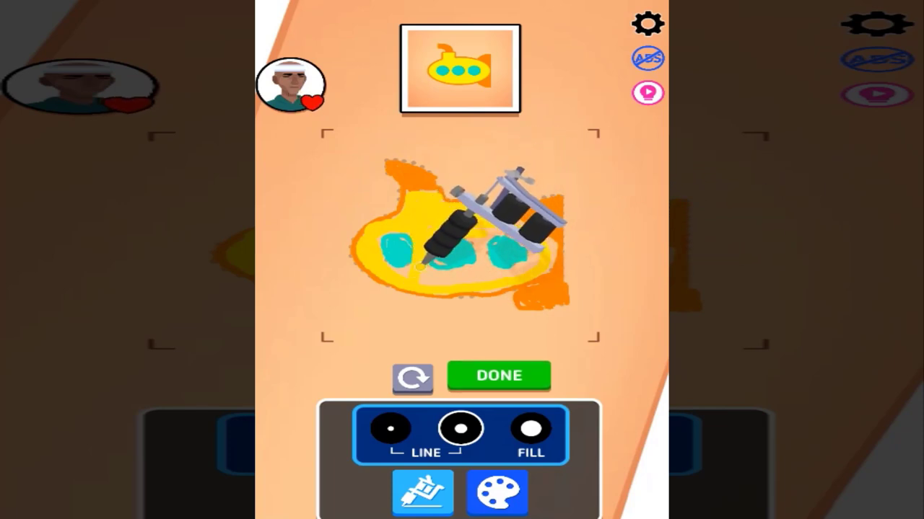
pyautogui.moveTo(400, 267)
pyautogui.mouseDown()
pyautogui.moveTo(393, 224)
pyautogui.moveTo(440, 280)
pyautogui.moveTo(462, 238)
pyautogui.moveTo(485, 268)
pyautogui.moveTo(530, 231)
pyautogui.moveTo(469, 209)
pyautogui.moveTo(552, 267)
pyautogui.mouseUp()
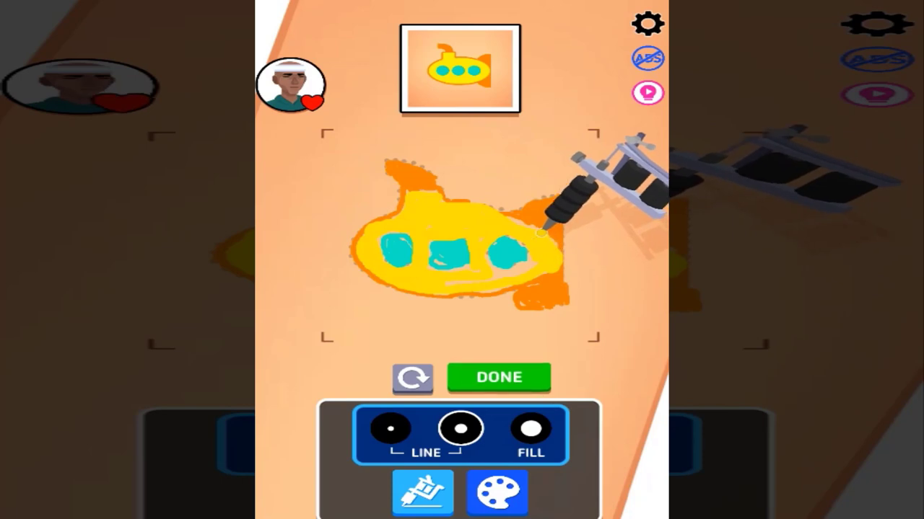
pyautogui.moveTo(552, 267)
pyautogui.mouseDown()
pyautogui.moveTo(498, 231)
pyautogui.moveTo(480, 259)
pyautogui.moveTo(527, 256)
pyautogui.moveTo(451, 260)
pyautogui.mouseUp()
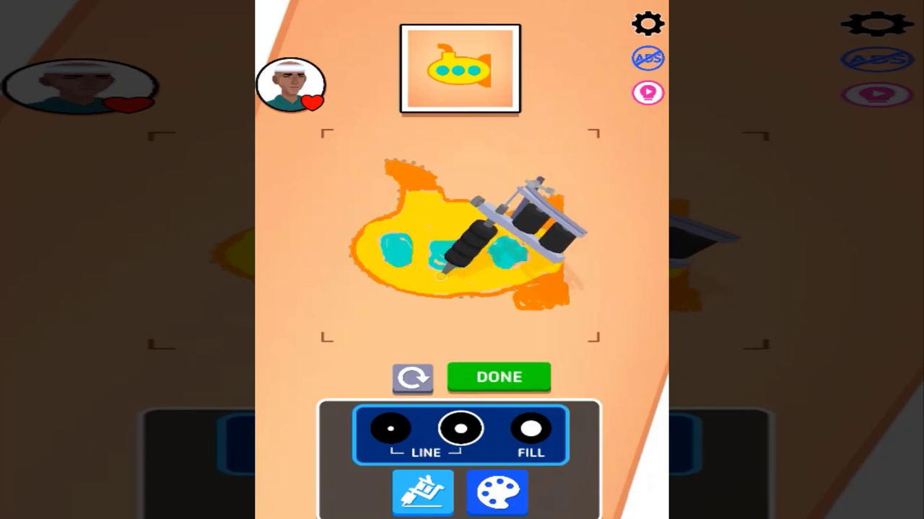
# Step: Submit the submarine tattoo and continue past its two-star rating
pyautogui.click(499, 377)
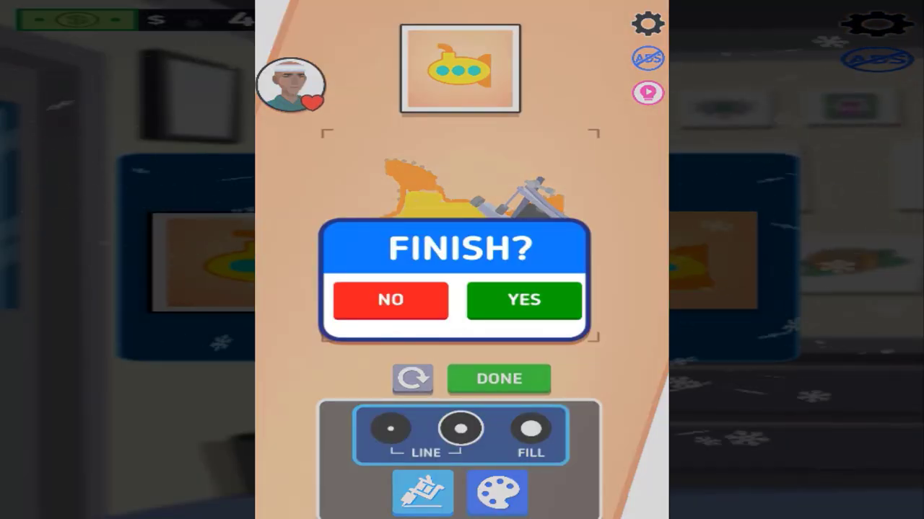
pyautogui.click(524, 299)
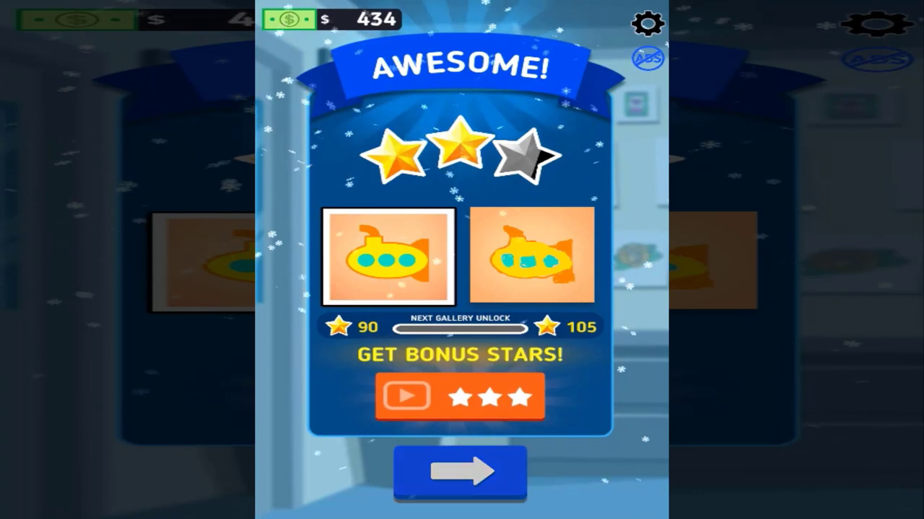
pyautogui.click(461, 472)
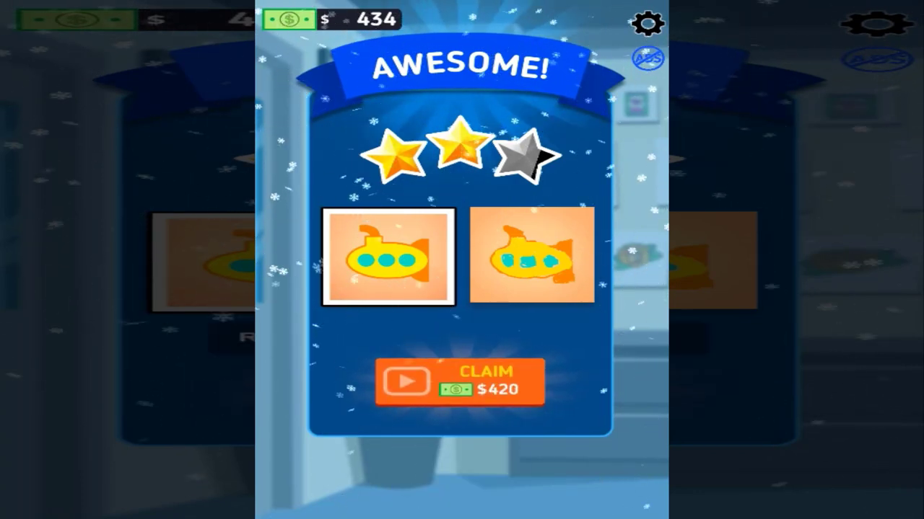